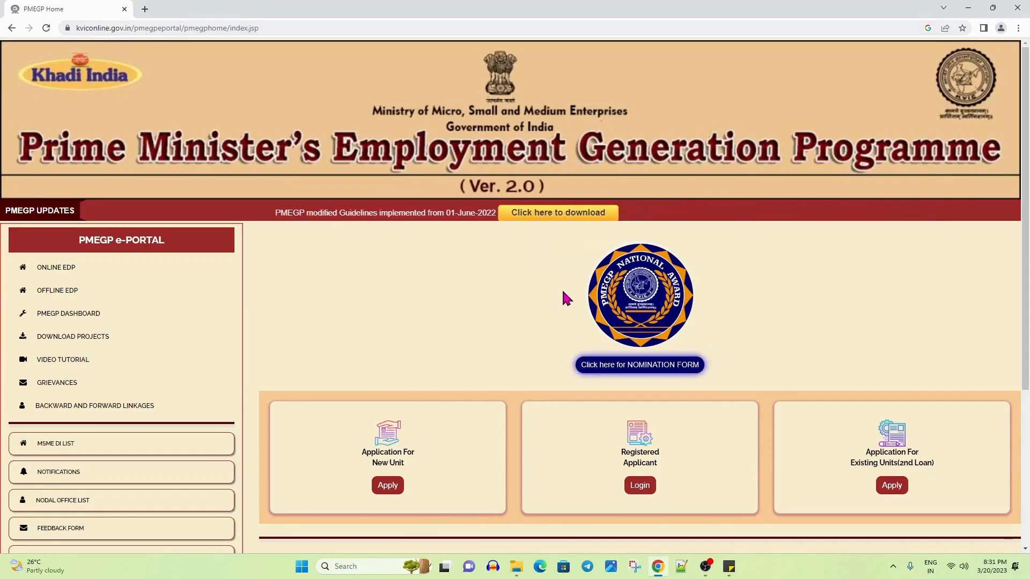
# Start a new-unit application with Apply and scroll through the empty individual applicant form
pyautogui.scroll(-2, 564, 296)
pyautogui.scroll(-2, 563, 292)
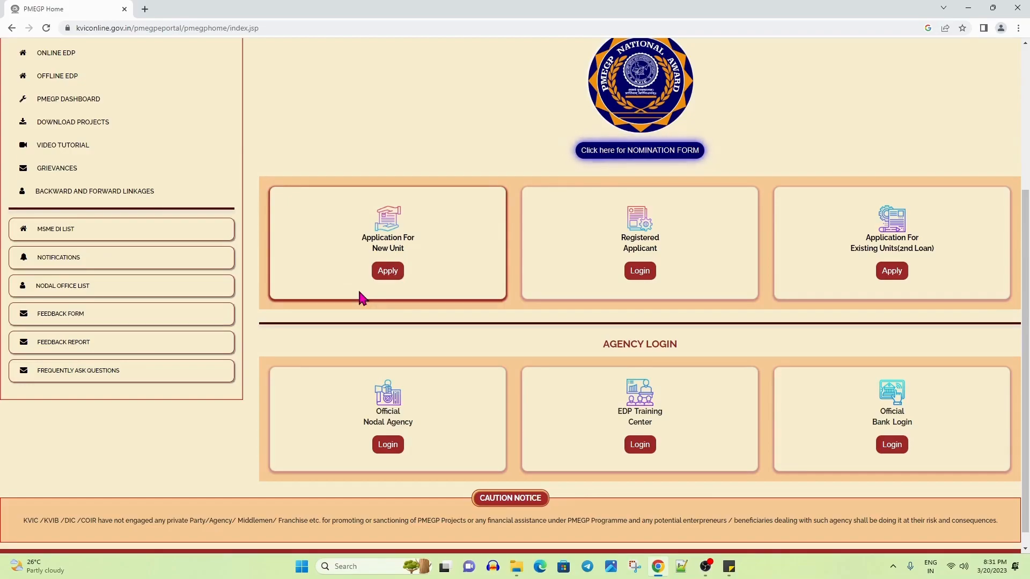
pyautogui.scroll(1, 362, 298)
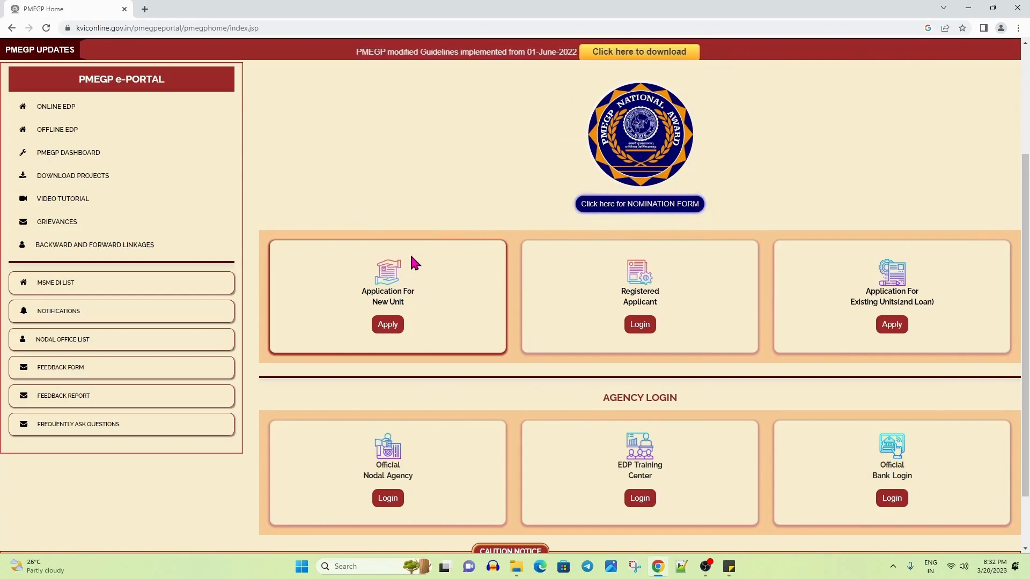
pyautogui.click(388, 326)
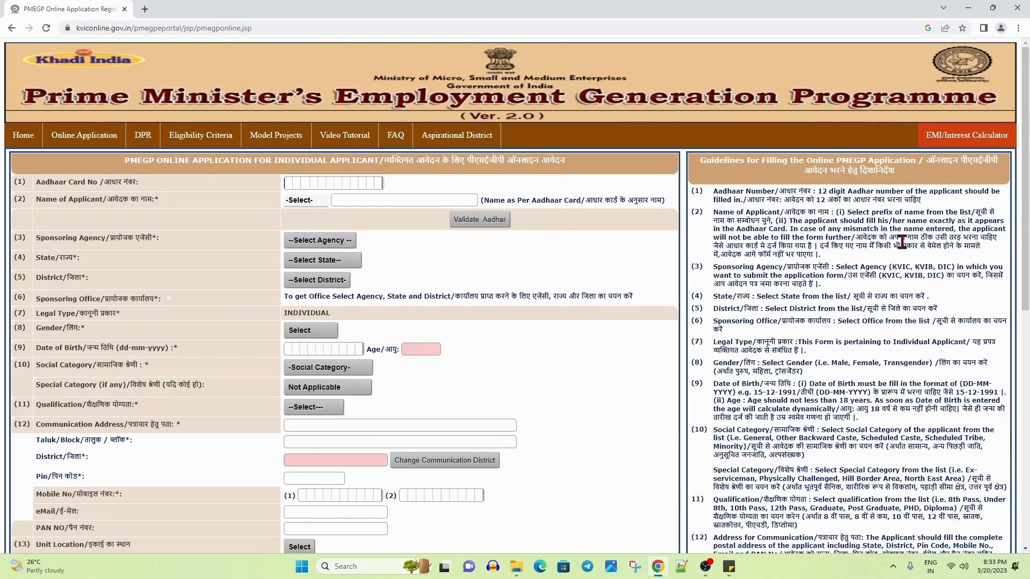
pyautogui.scroll(-4, 893, 344)
pyautogui.scroll(-5, 893, 344)
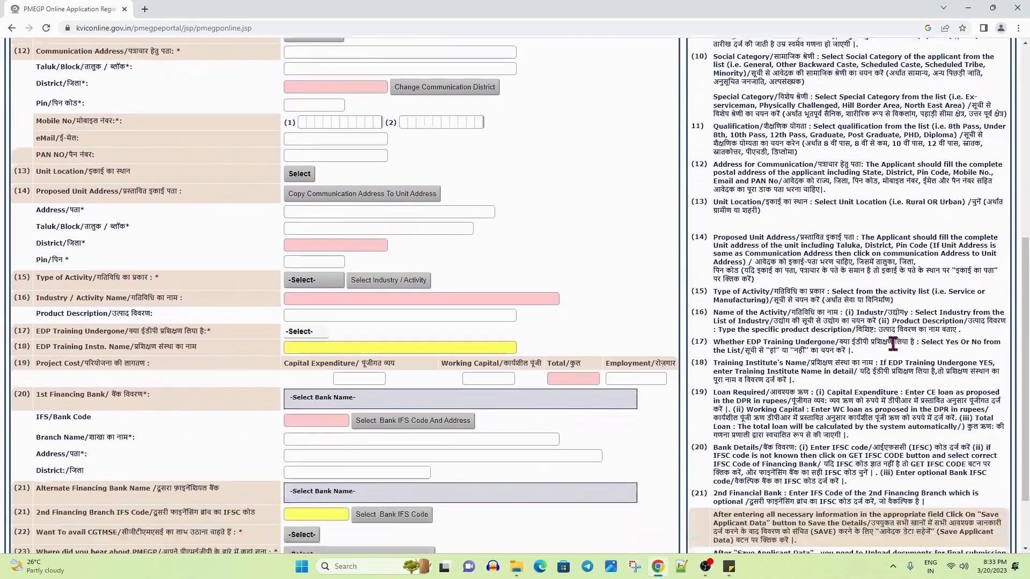
pyautogui.scroll(9, 893, 343)
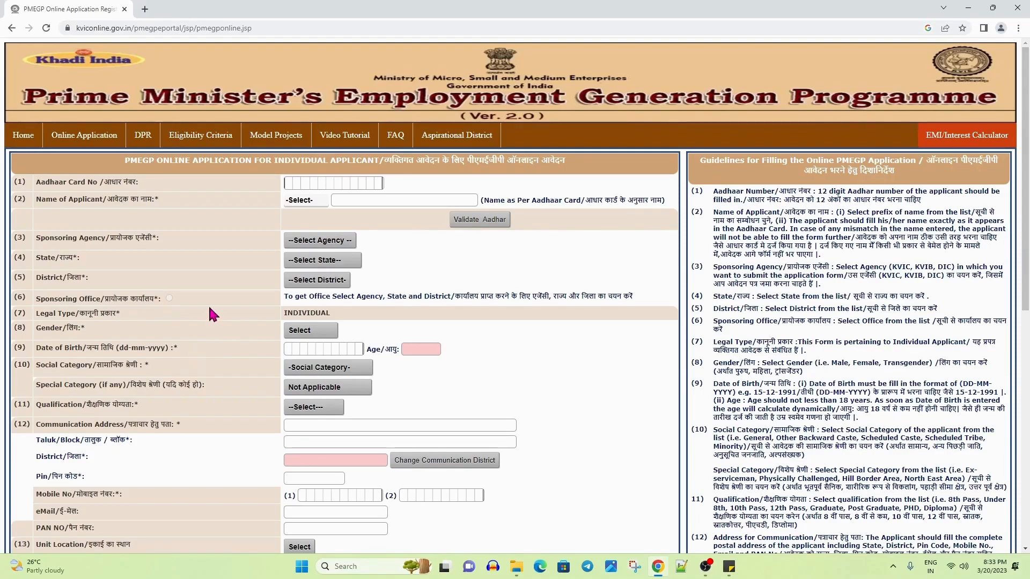
# Enter the applicant's Aadhaar number
pyautogui.click(287, 184)
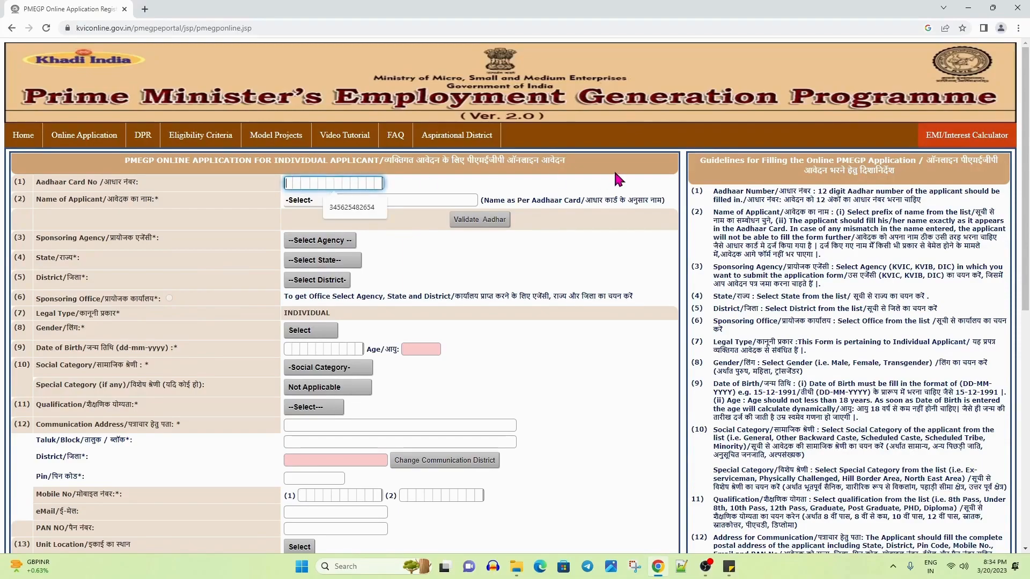
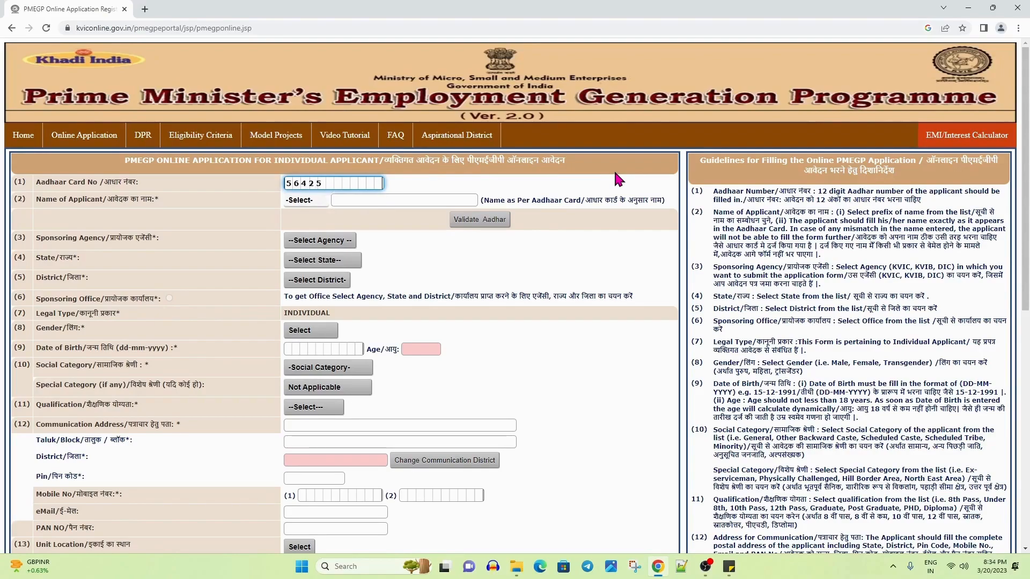
pyautogui.moveTo(37, 204); pyautogui.dragTo(167, 209)
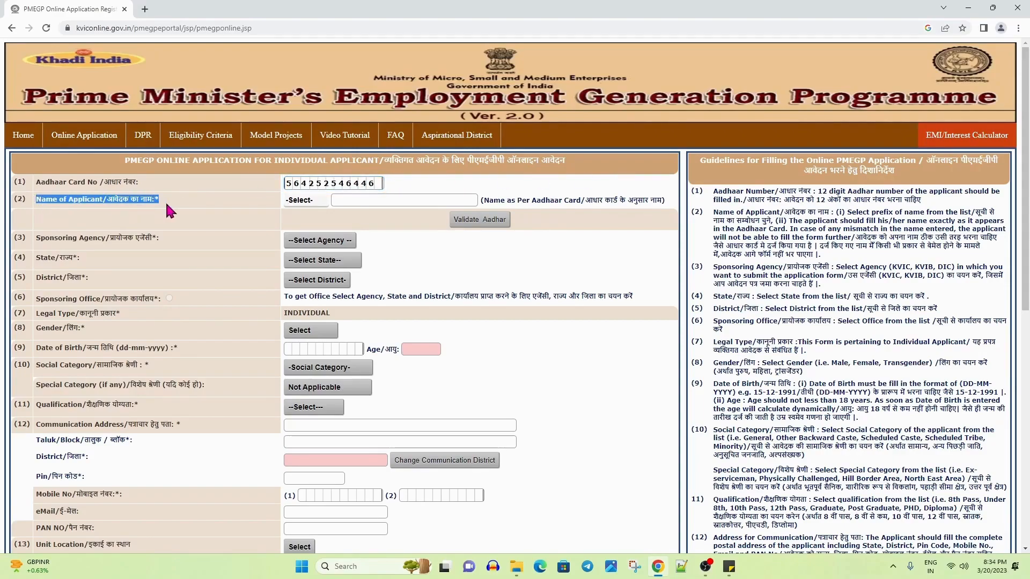
# Set the title to Shri and enter the applicant's name from the autofill suggestion
pyautogui.click(309, 202)
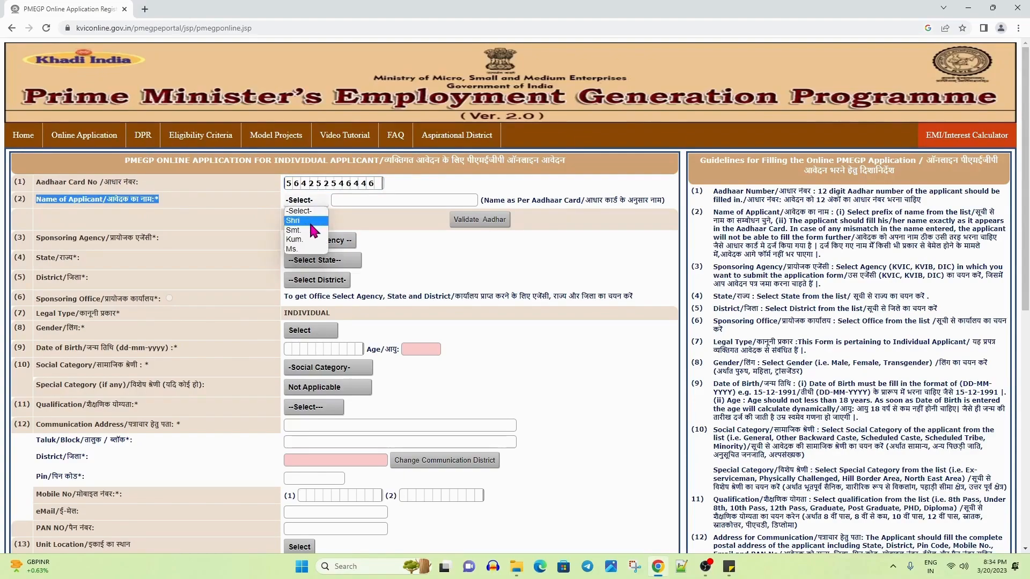
pyautogui.click(293, 221)
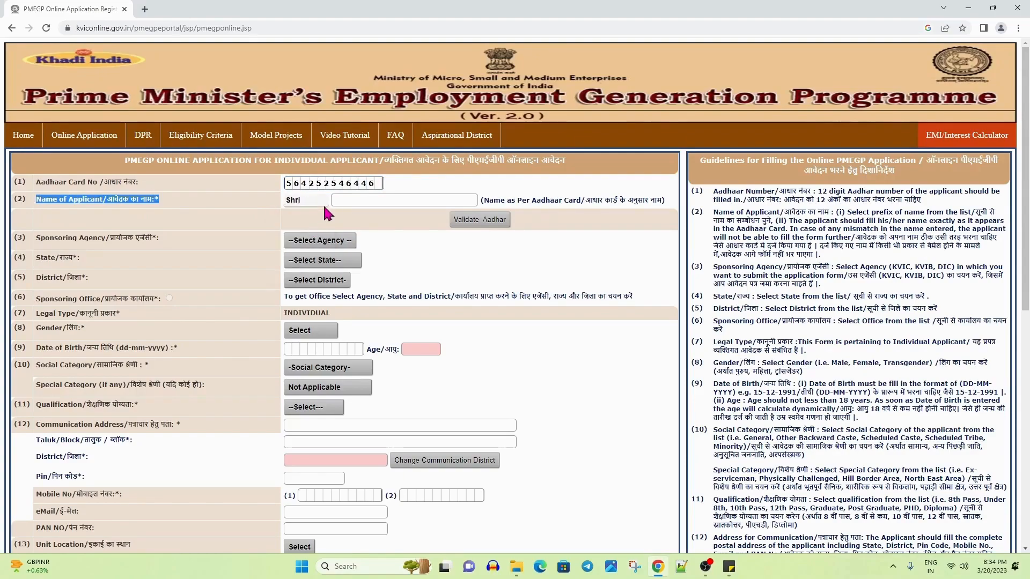
pyautogui.click(340, 200)
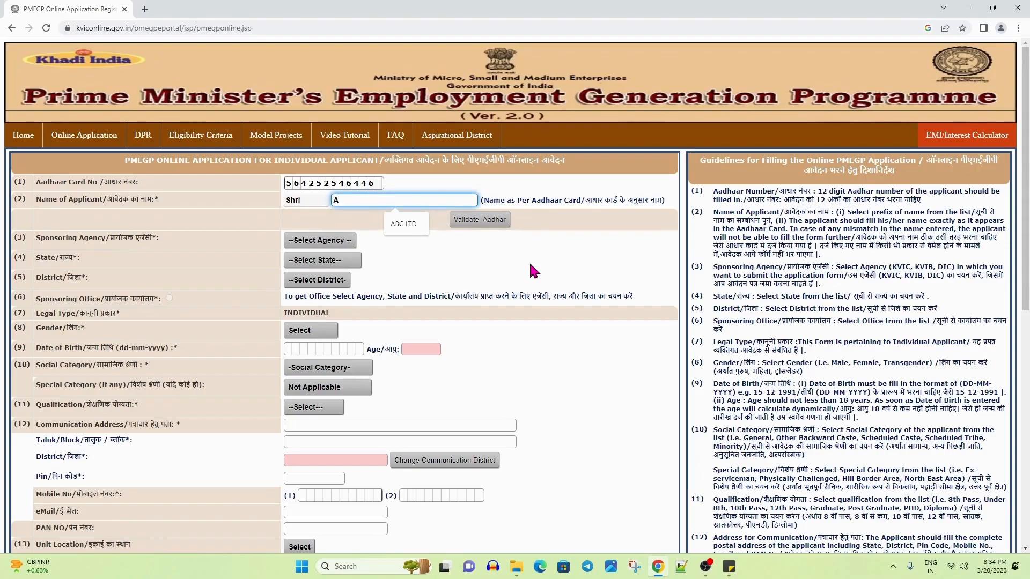
pyautogui.write('ABC')
pyautogui.click(416, 228)
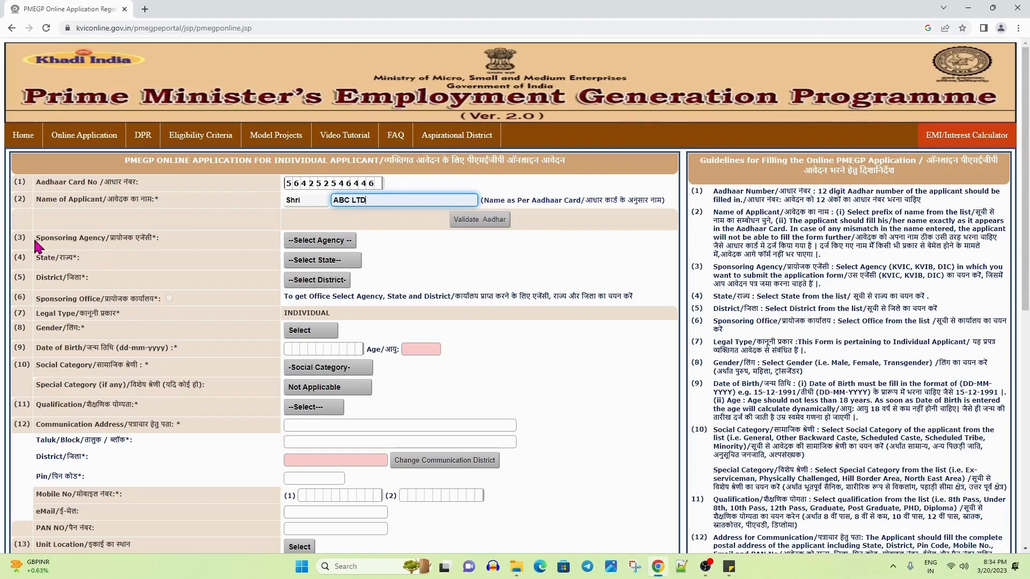
pyautogui.moveTo(33, 236); pyautogui.dragTo(163, 245)
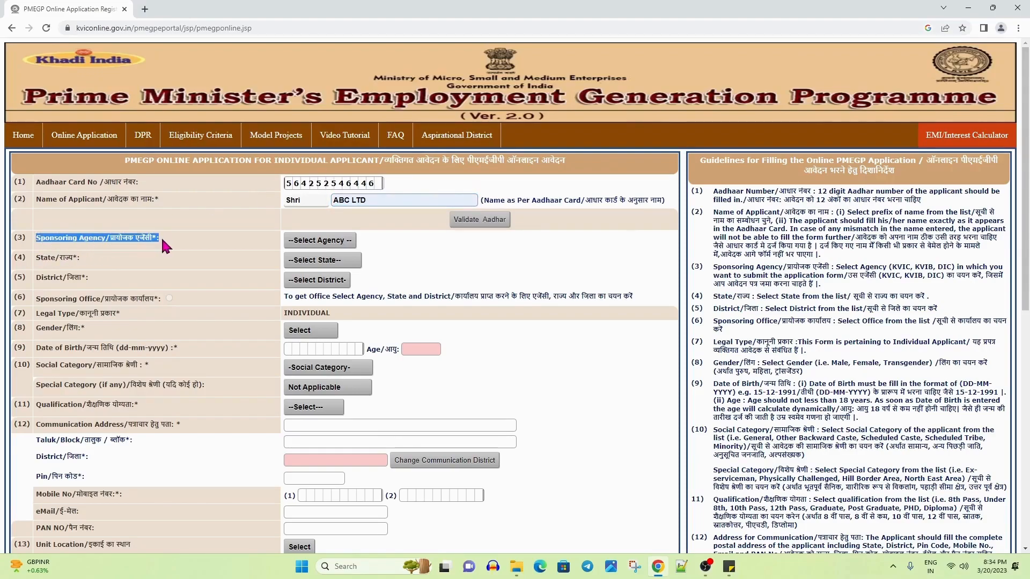
# Set the sponsoring agency to DIC, correcting an initial KVIB choice
pyautogui.click(301, 240)
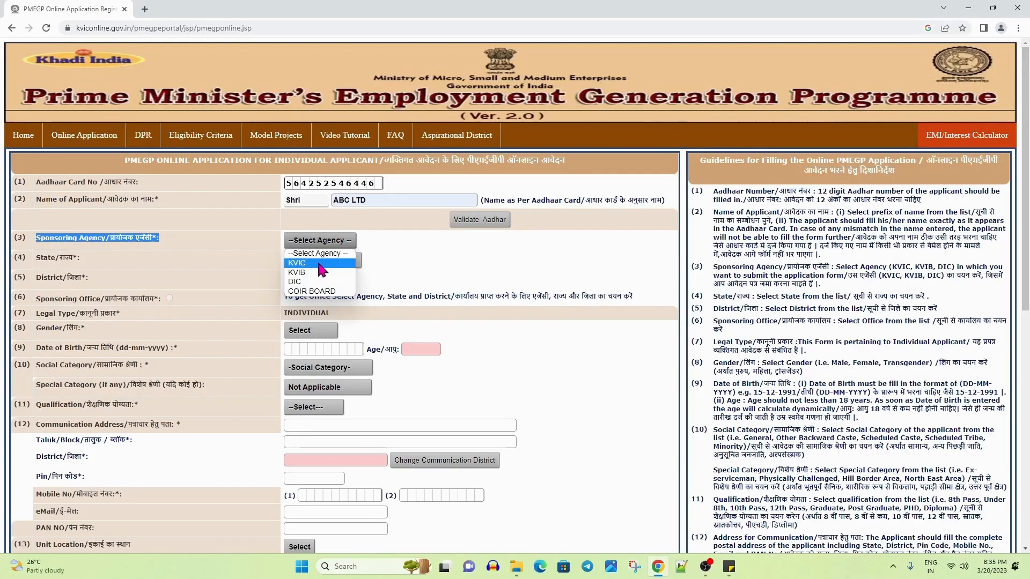
pyautogui.click(322, 272)
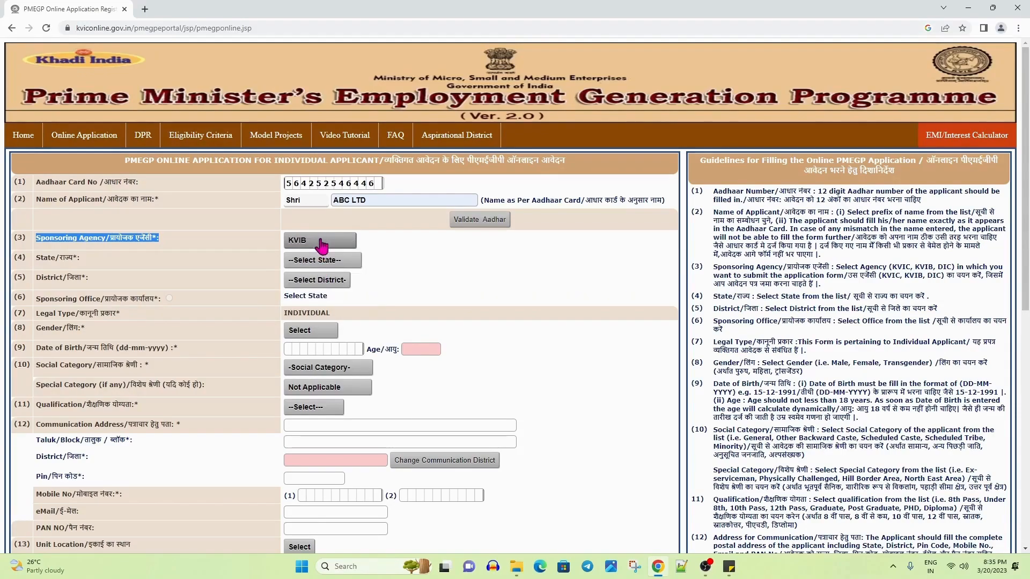
pyautogui.click(322, 242)
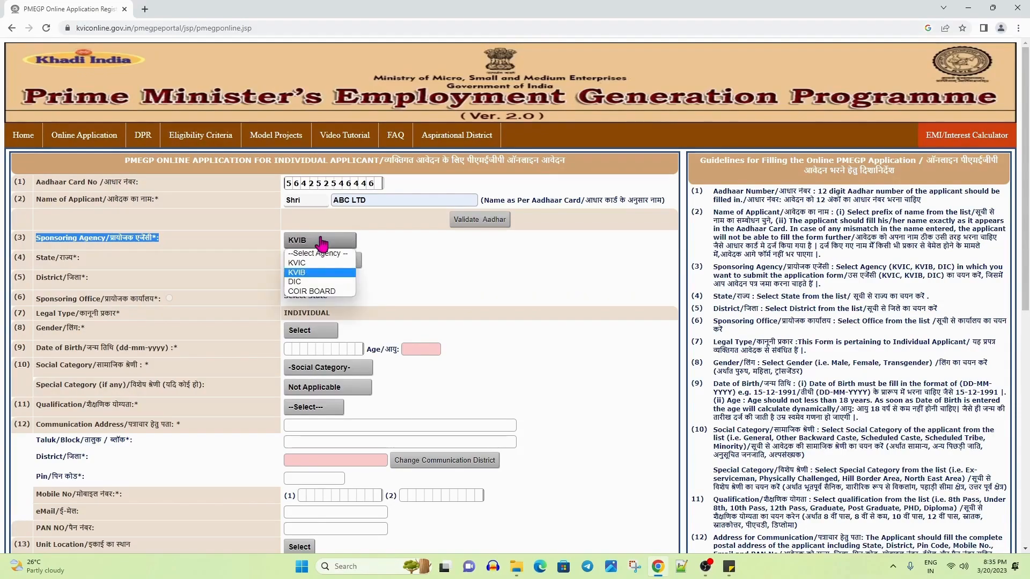
pyautogui.click(321, 282)
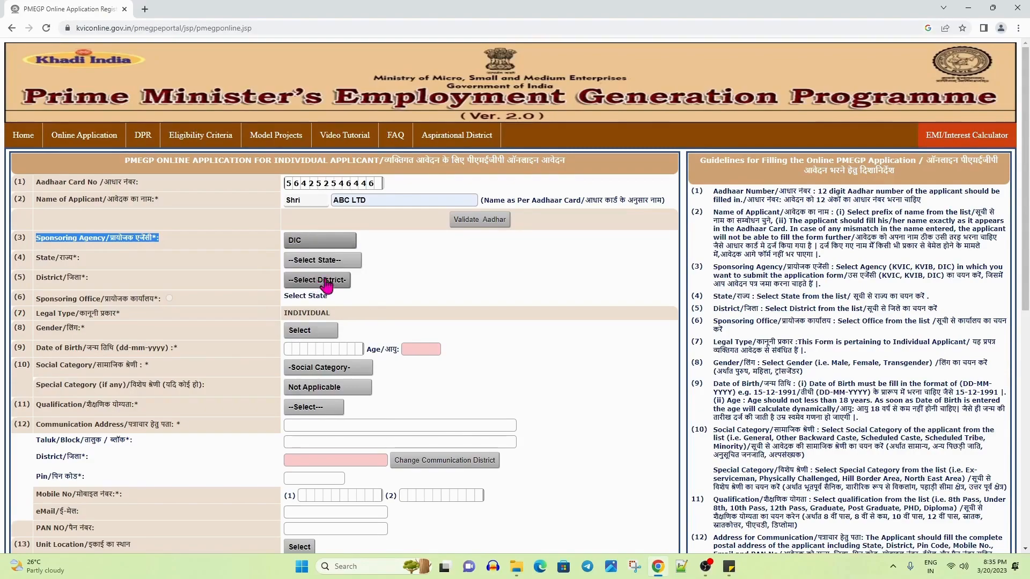
pyautogui.click(454, 276)
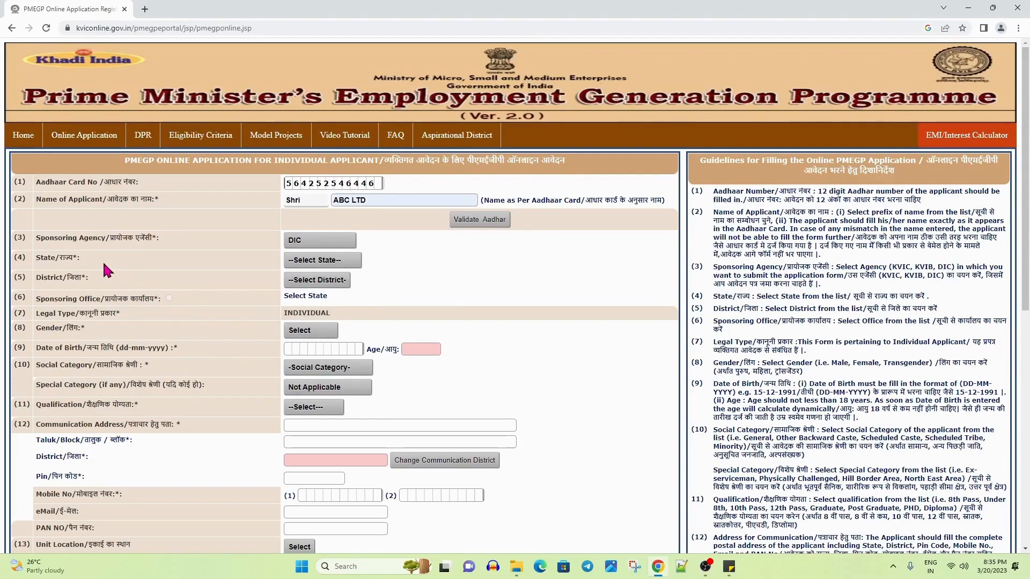
# Select Rajasthan as the state and Bikaner as the district
pyautogui.click(317, 263)
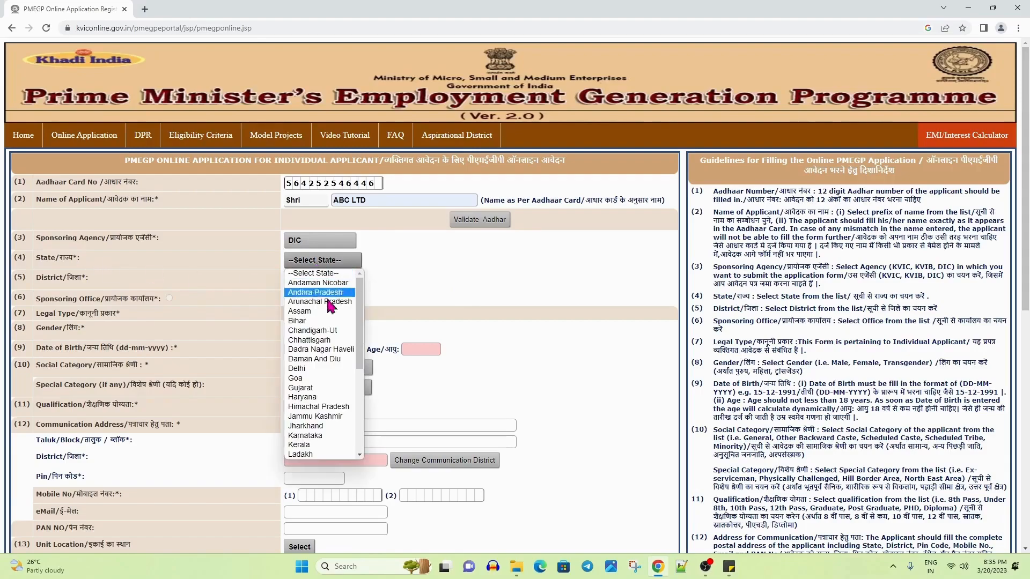
pyautogui.scroll(-3, 333, 410)
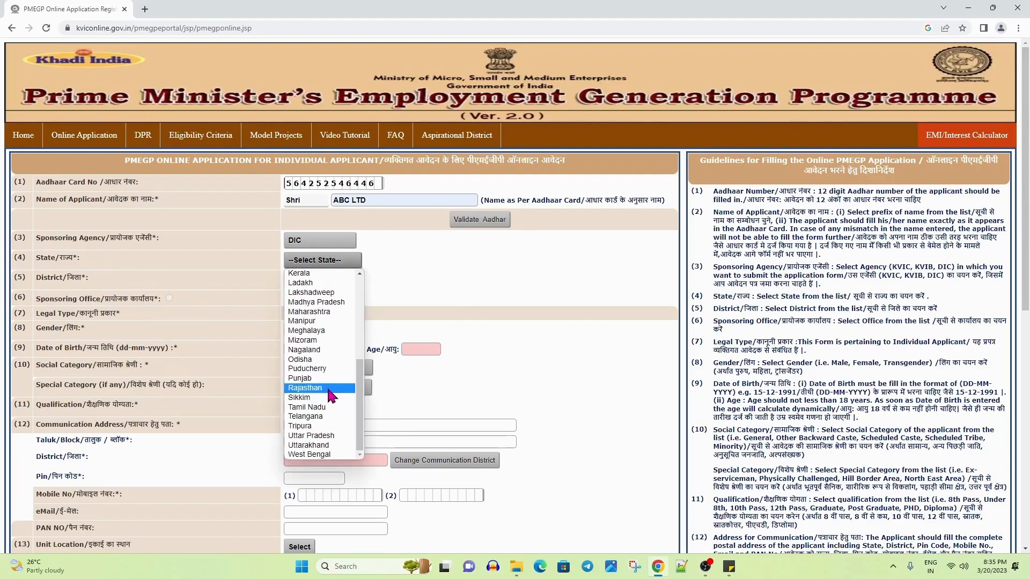
pyautogui.click(329, 389)
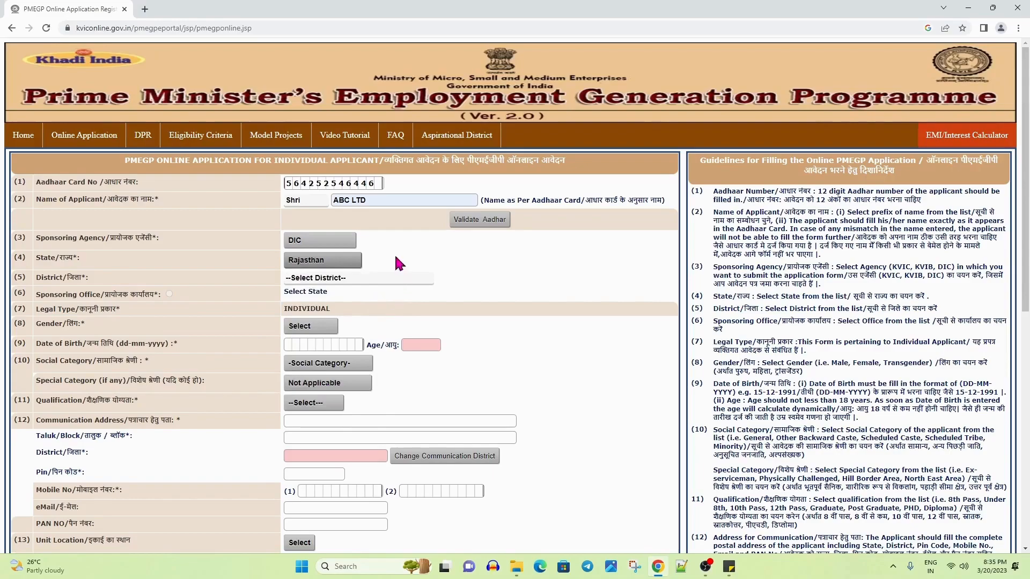
pyautogui.moveTo(39, 279); pyautogui.dragTo(96, 285)
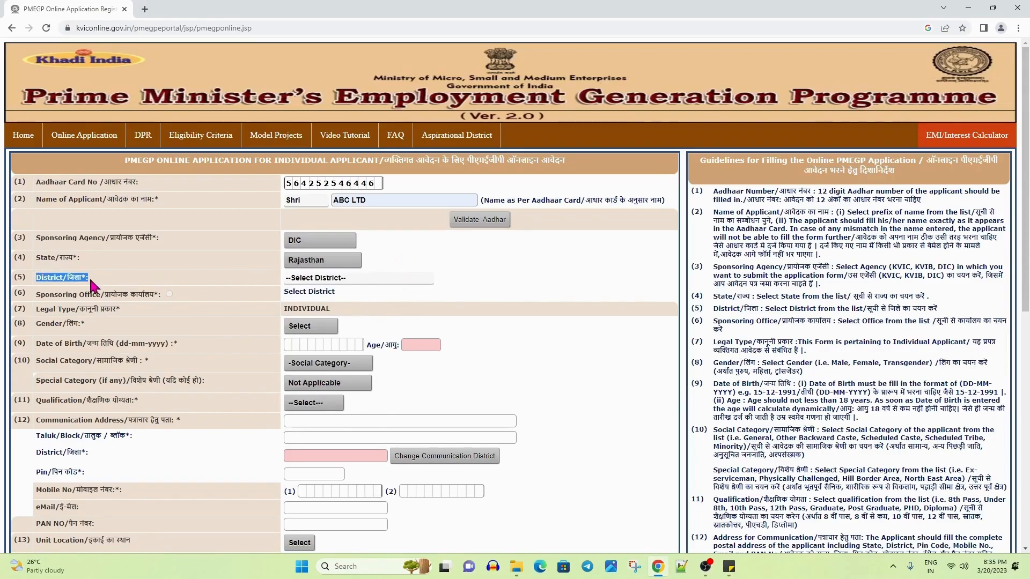
pyautogui.click(307, 279)
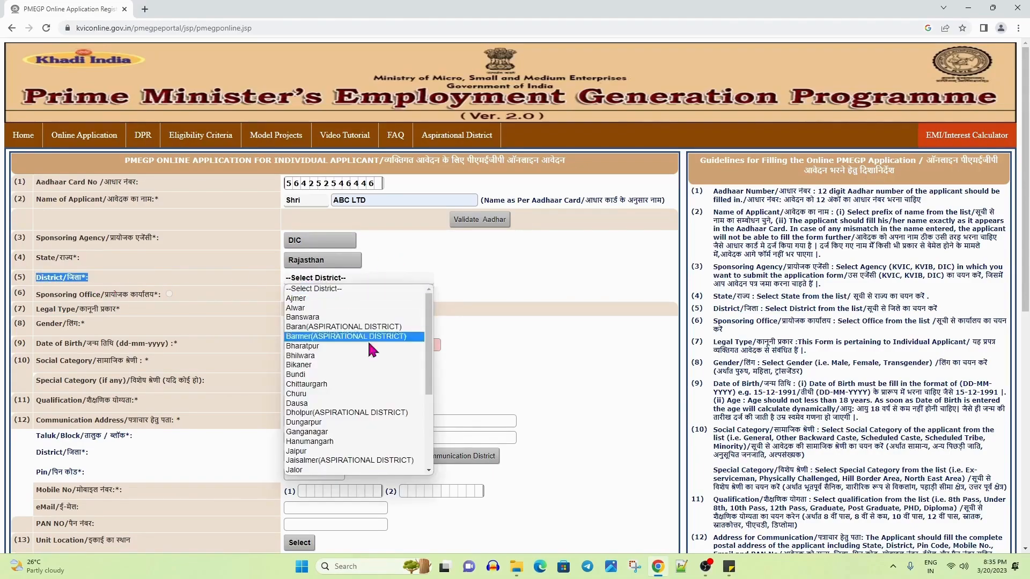
pyautogui.click(348, 365)
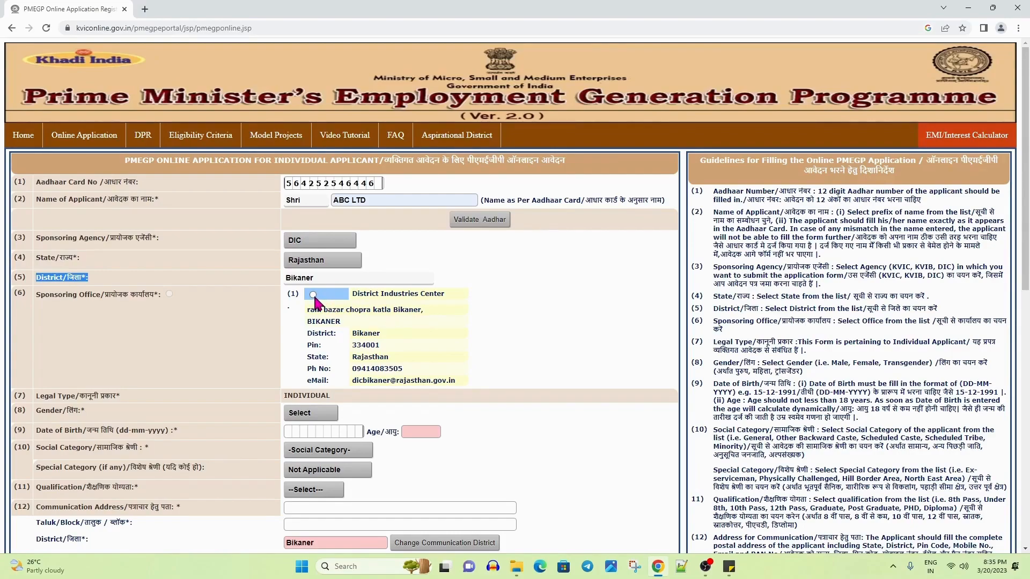
# Keep the Bikaner District Industries Center office and set the gender to Male
pyautogui.moveTo(36, 294); pyautogui.dragTo(194, 300)
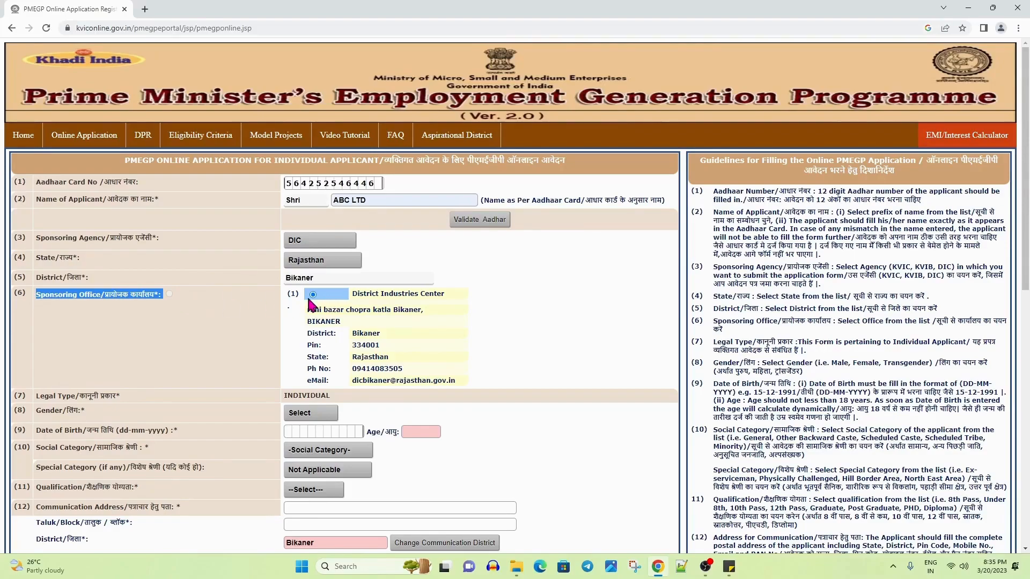
pyautogui.scroll(-1, 320, 306)
pyautogui.scroll(-1, 323, 304)
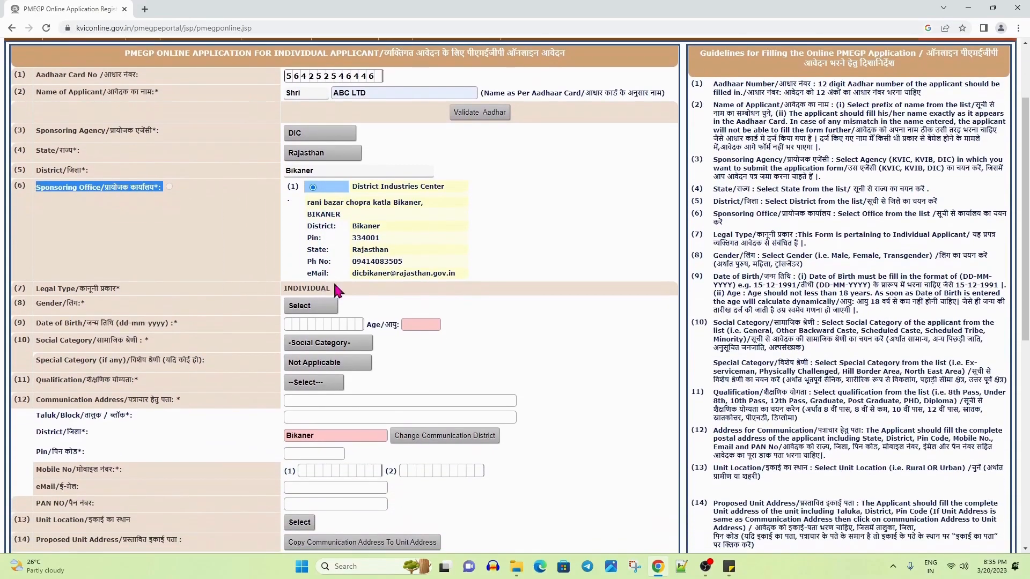
pyautogui.moveTo(40, 289); pyautogui.dragTo(328, 290)
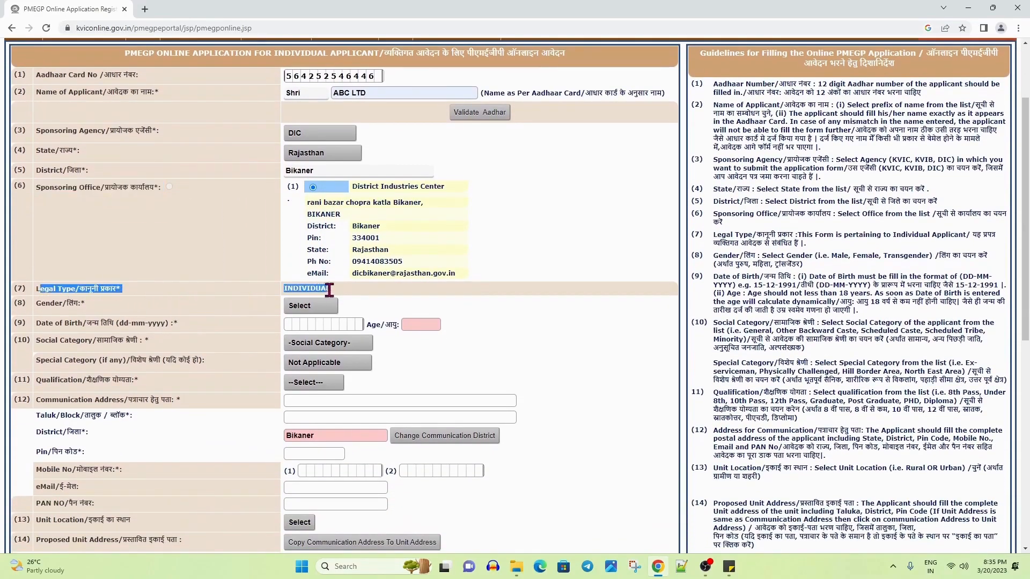
pyautogui.moveTo(41, 303); pyautogui.dragTo(97, 305)
pyautogui.click(296, 306)
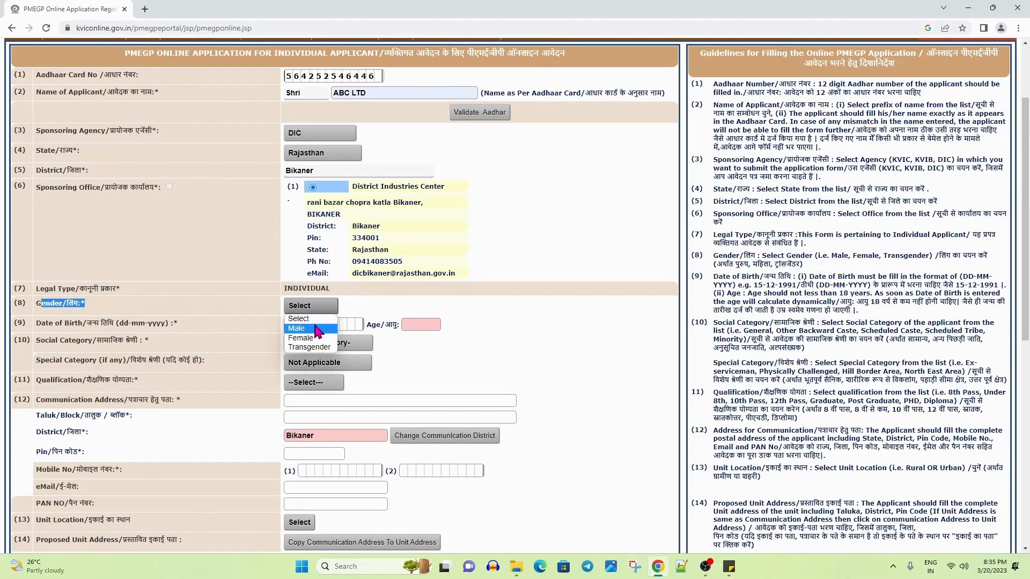
pyautogui.click(315, 328)
pyautogui.click(368, 307)
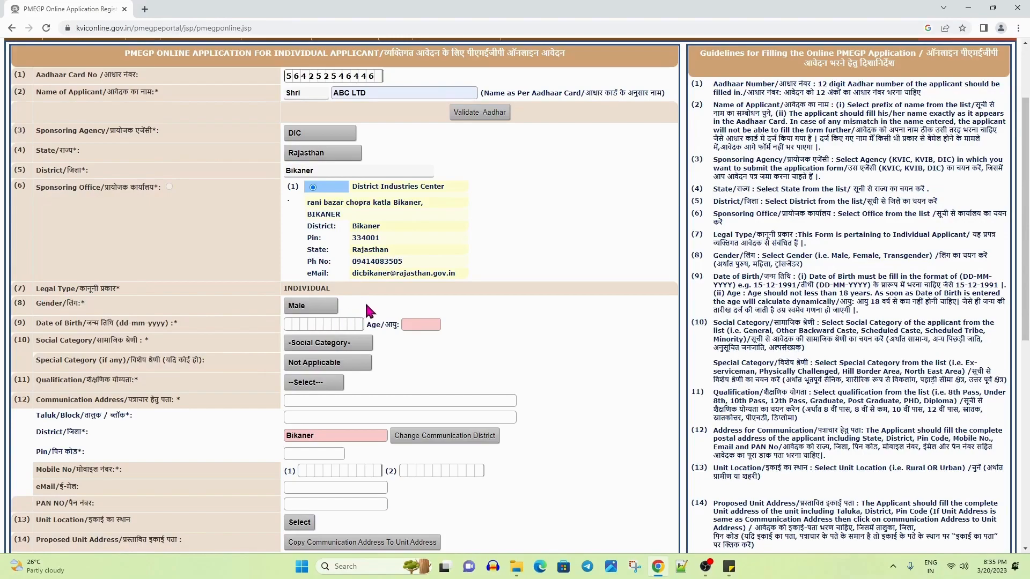
# Enter 01-01-1990 as the date of birth so the age shows 33
pyautogui.moveTo(41, 324); pyautogui.dragTo(198, 328)
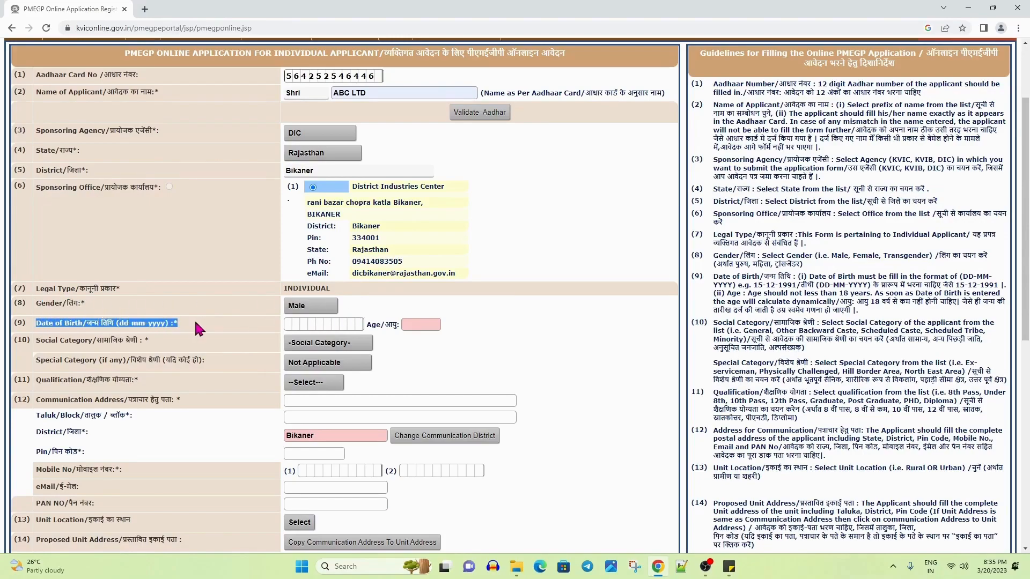
pyautogui.click(288, 325)
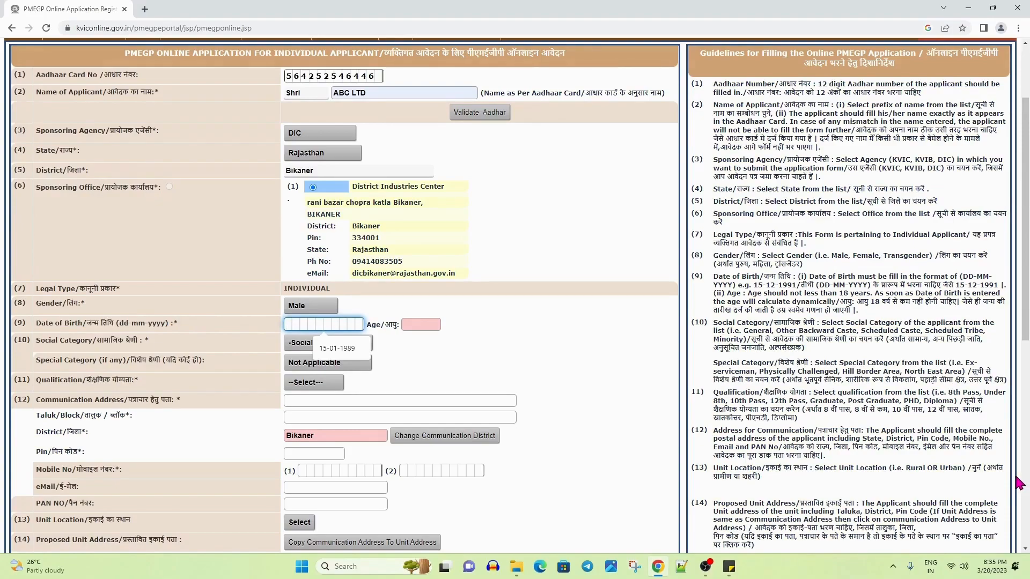
pyautogui.write('01')
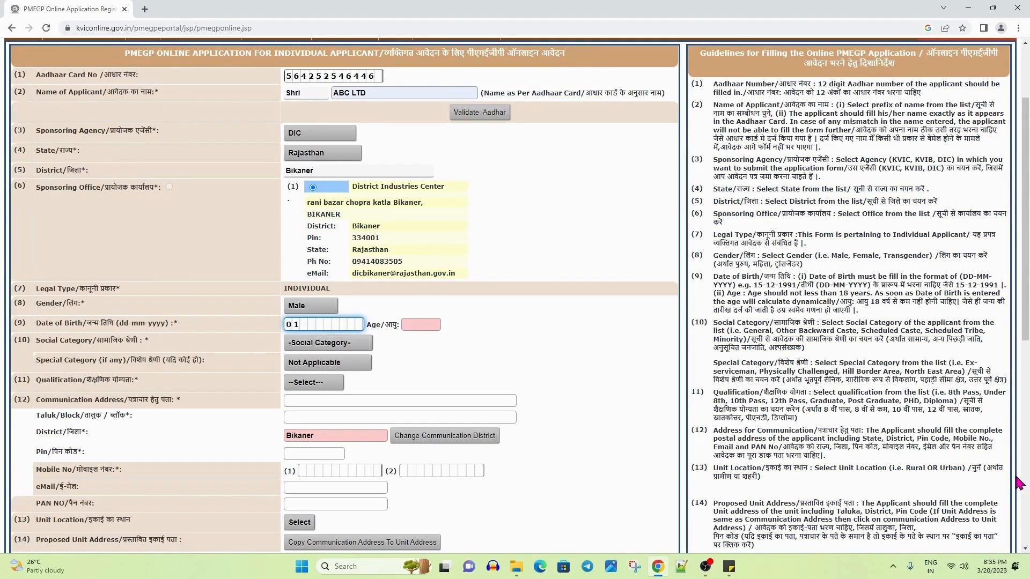
pyautogui.write('011990')
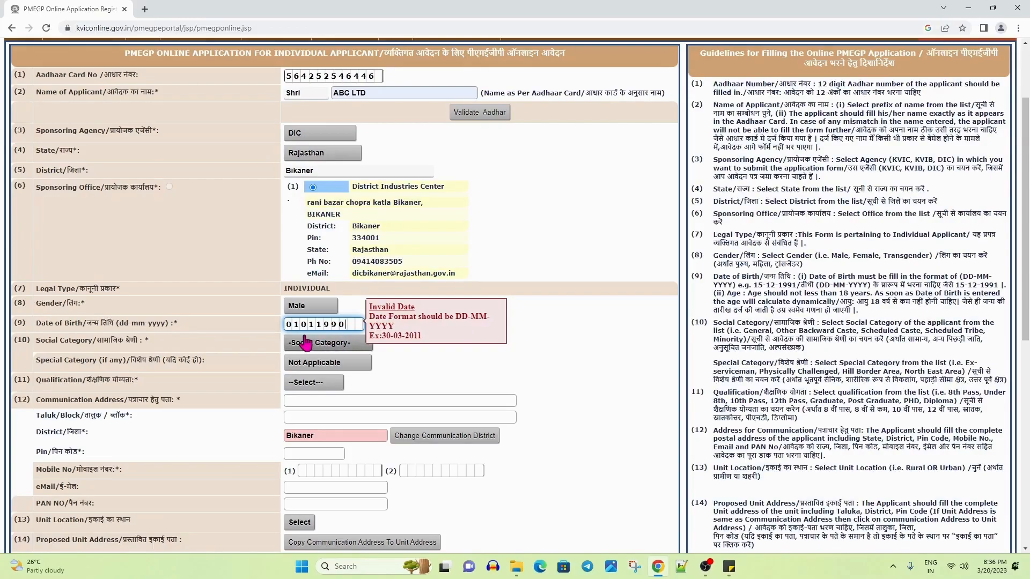
pyautogui.press('BackSpace')
pyautogui.press('BackSpace')
pyautogui.press('BackSpace')
pyautogui.press('BackSpace')
pyautogui.press('BackSpace')
pyautogui.press('BackSpace')
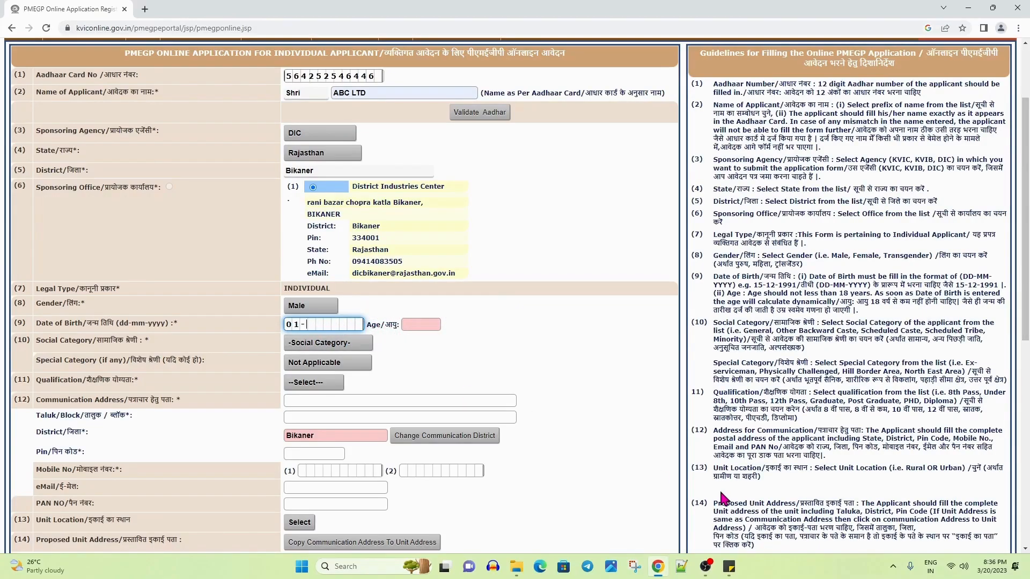
pyautogui.write('01-1990')
pyautogui.click(562, 370)
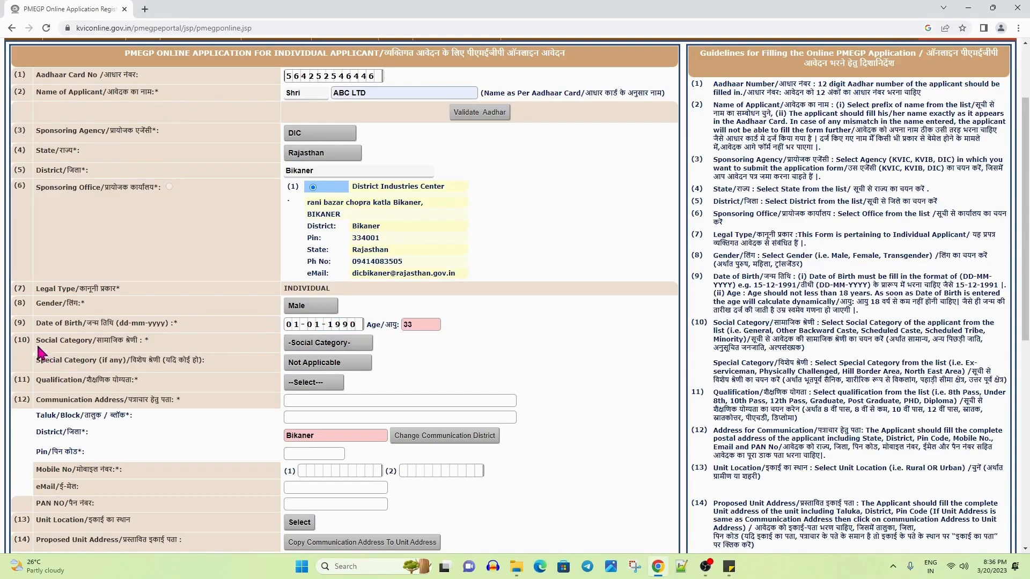
# Set the social category to General
pyautogui.moveTo(36, 344); pyautogui.dragTo(160, 348)
pyautogui.click(327, 344)
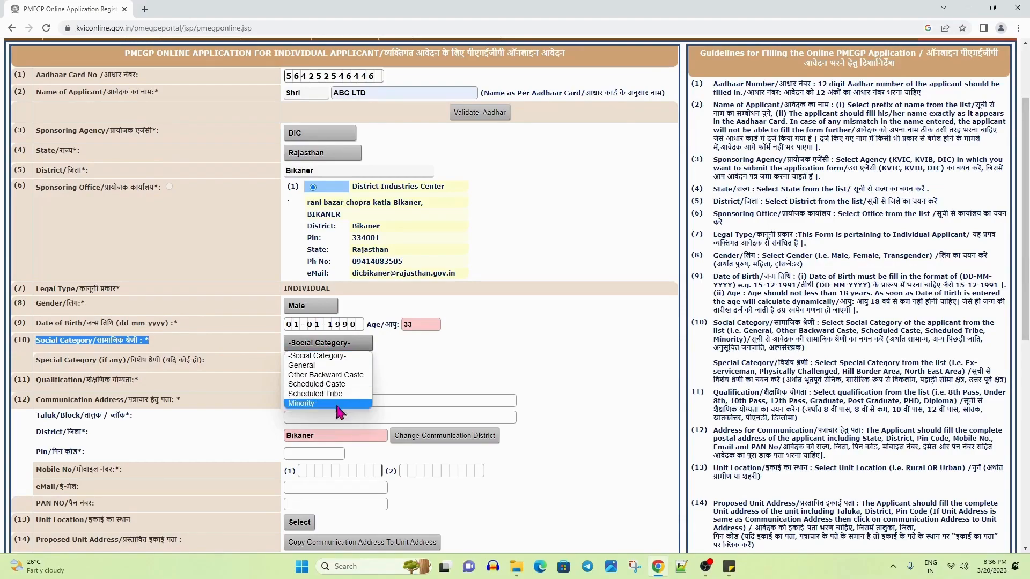
pyautogui.click(330, 368)
# Set the special category to Ex-Serviceman
pyautogui.moveTo(38, 363); pyautogui.dragTo(216, 371)
pyautogui.click(328, 369)
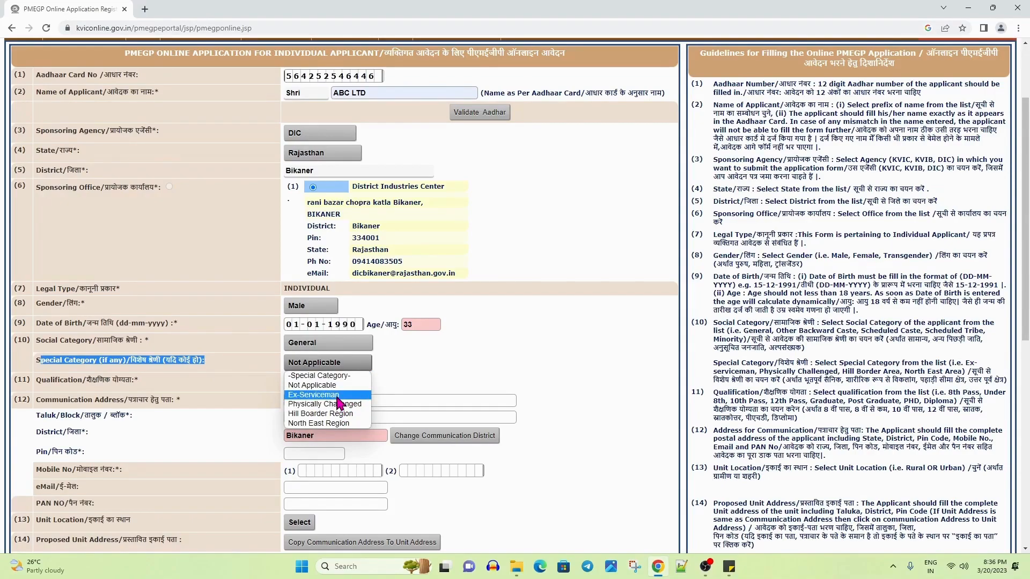
pyautogui.click(338, 398)
pyautogui.click(433, 363)
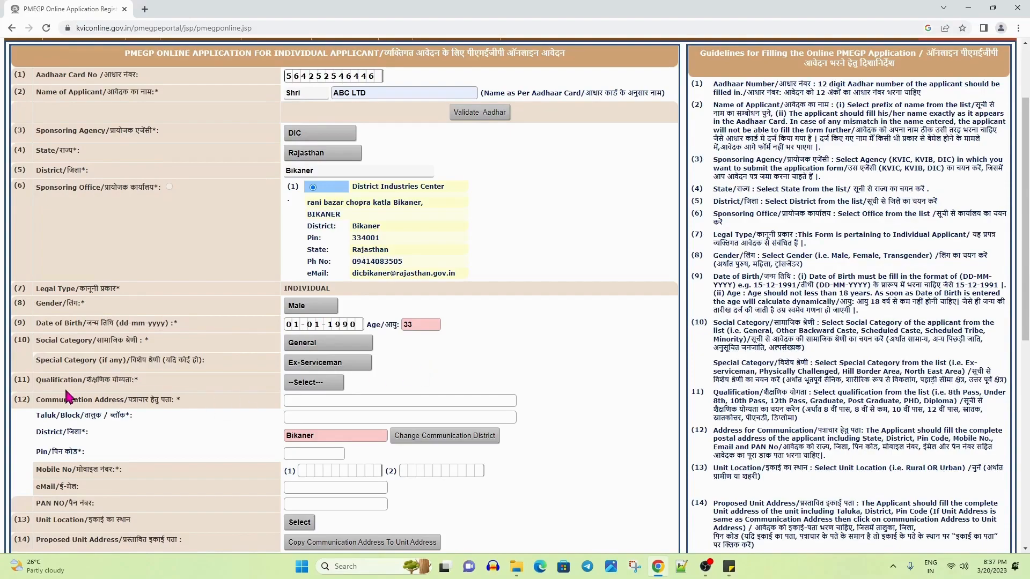
pyautogui.moveTo(35, 380); pyautogui.dragTo(164, 385)
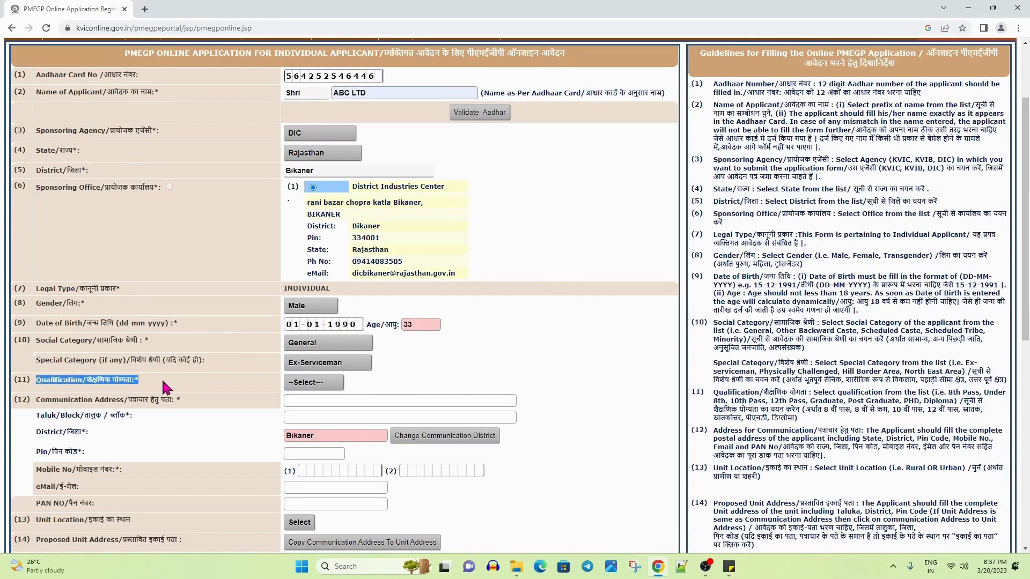
pyautogui.click(310, 384)
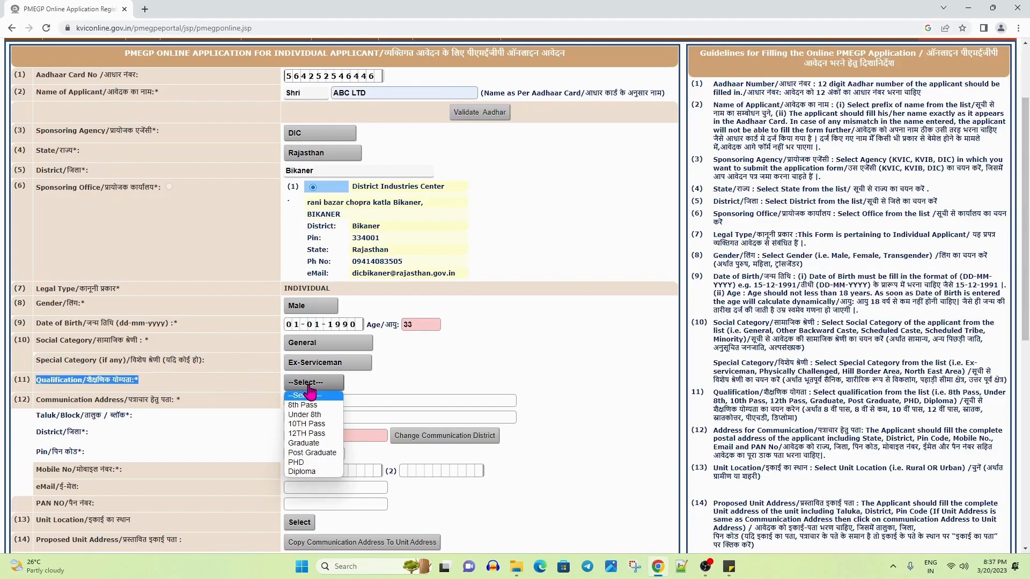
# Choose Graduate as qualification and enter the communication address, taluk/block and PIN code
pyautogui.click(318, 445)
pyautogui.scroll(-1, 320, 449)
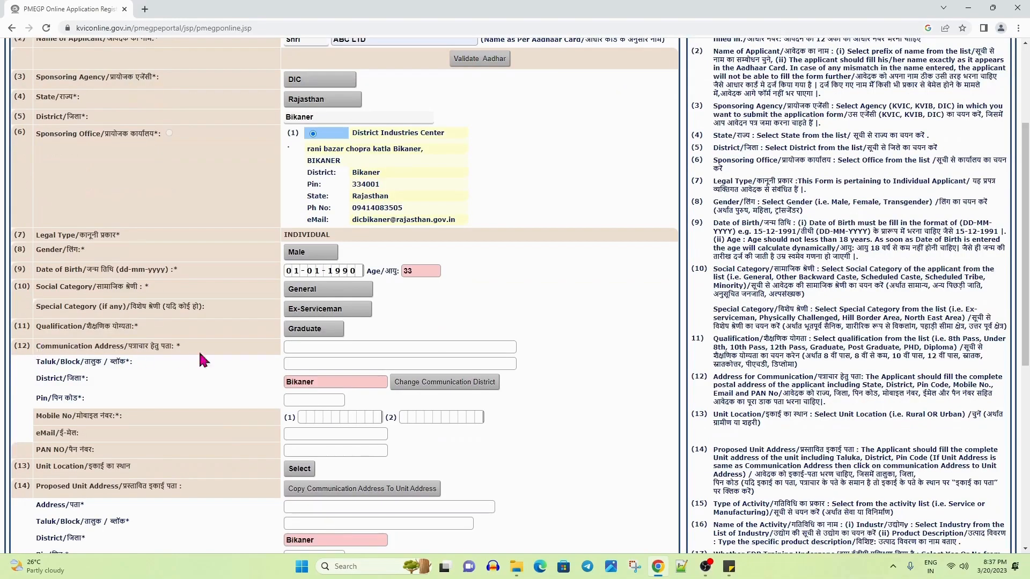
pyautogui.click(321, 350)
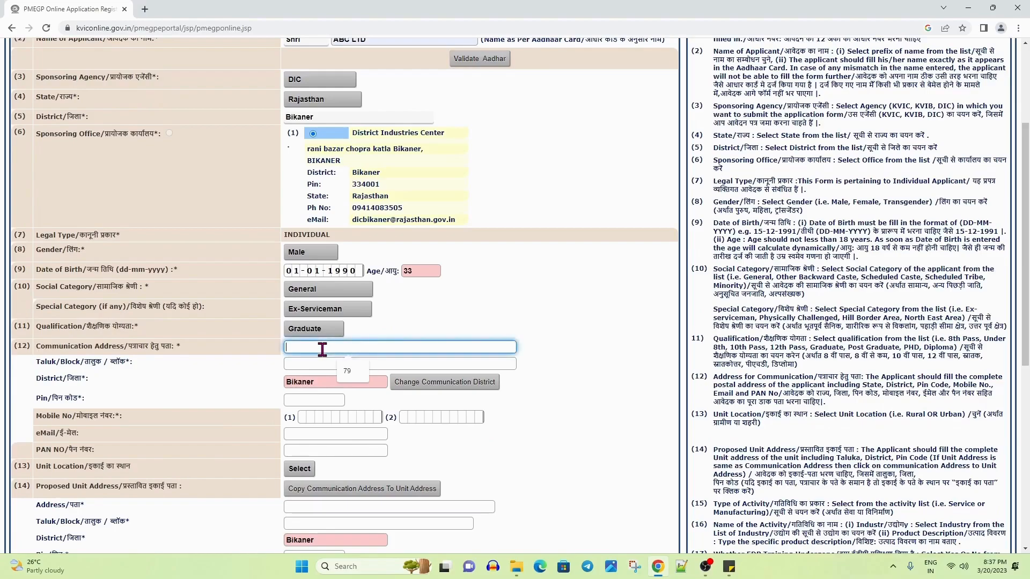
pyautogui.press('Tab')
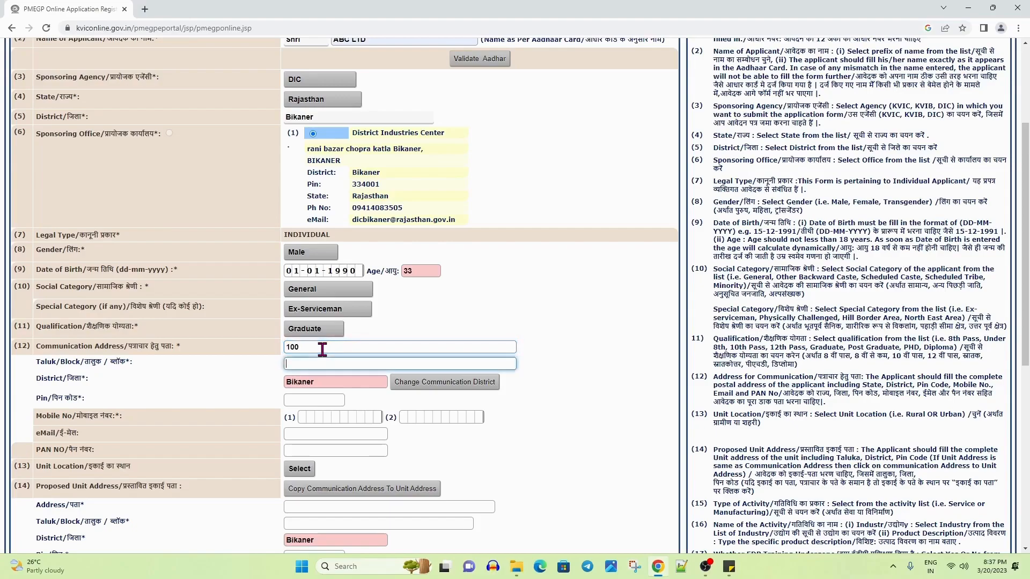
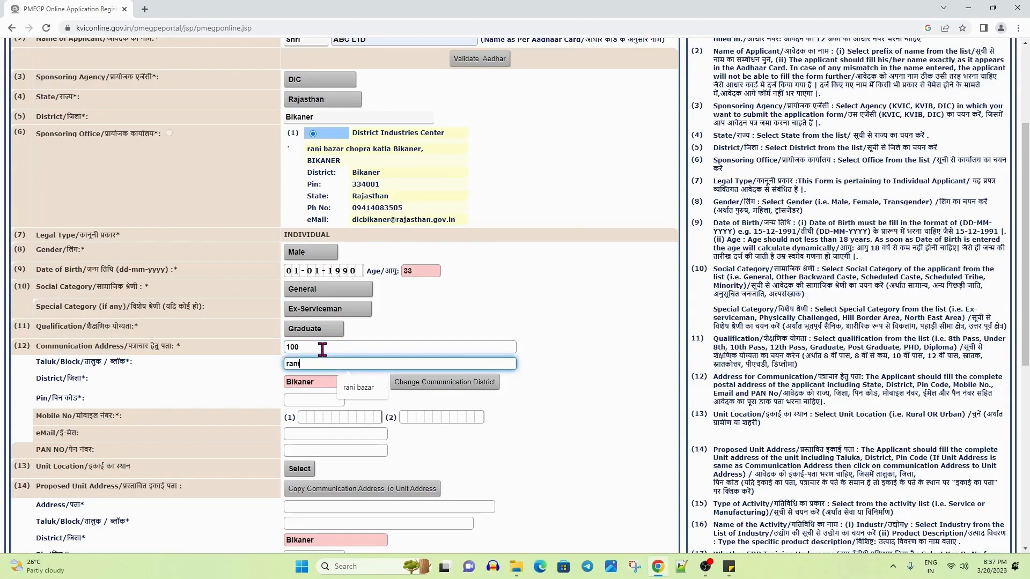
pyautogui.press('Tab')
pyautogui.click(305, 401)
pyautogui.write('30')
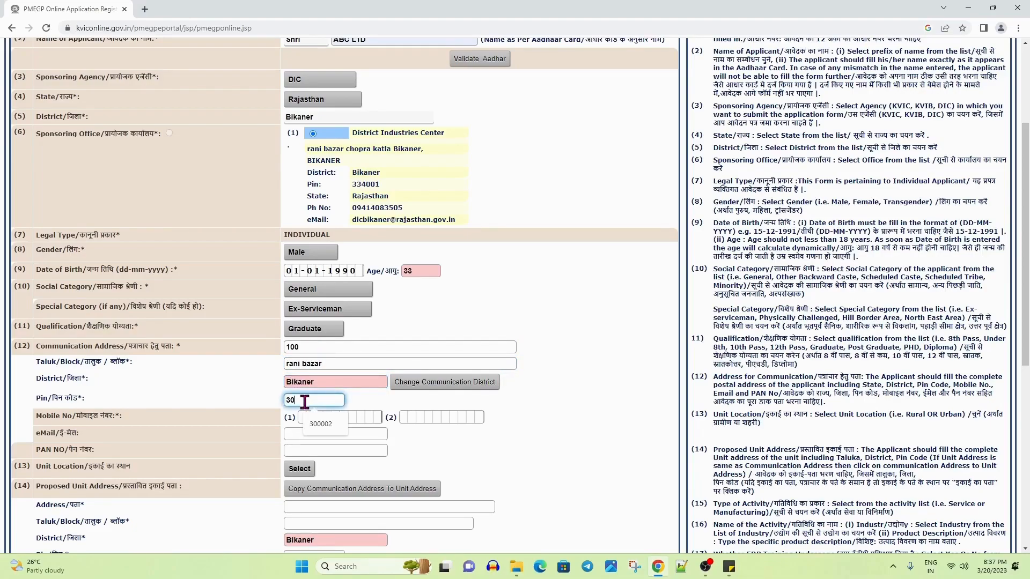
pyautogui.write('0002')
# Enter the applicant's first and second mobile numbers
pyautogui.click(591, 414)
pyautogui.scroll(-1, 587, 415)
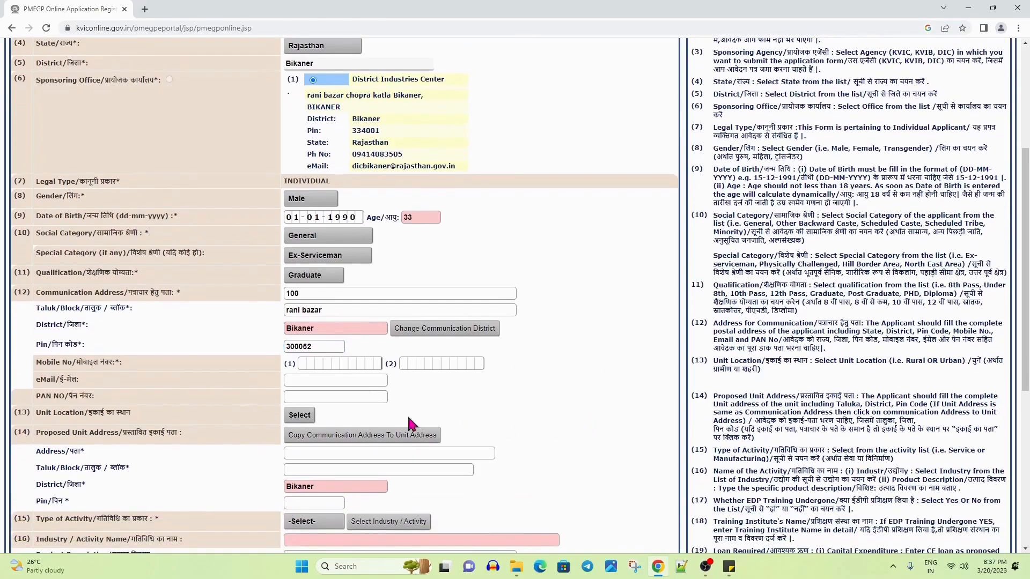
pyautogui.click(307, 363)
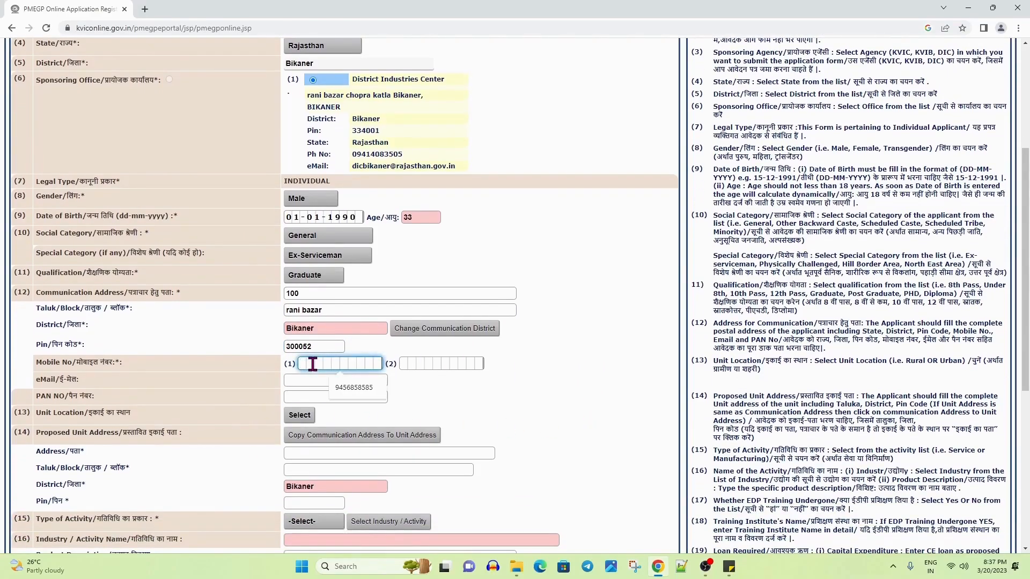
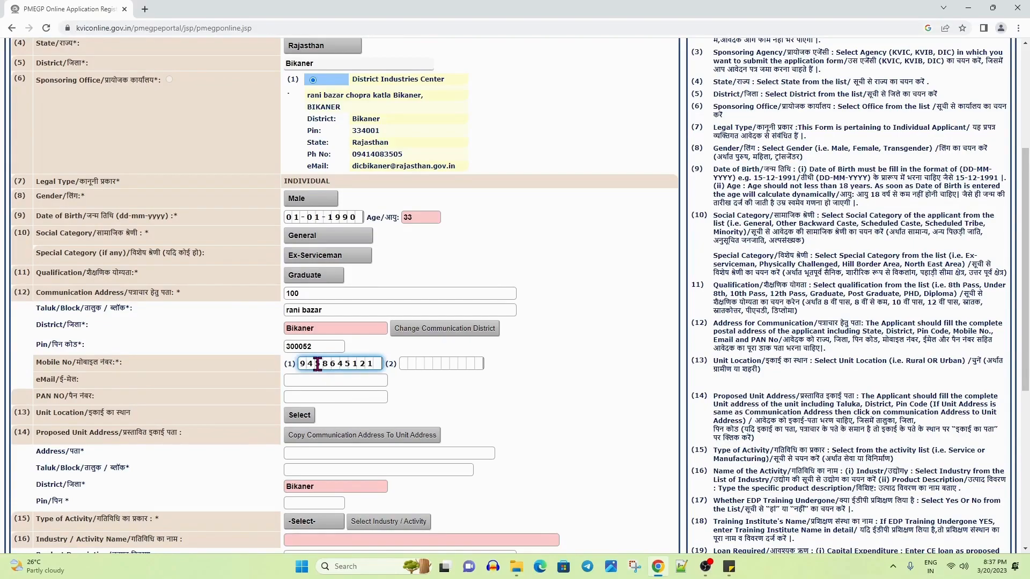
pyautogui.click(437, 368)
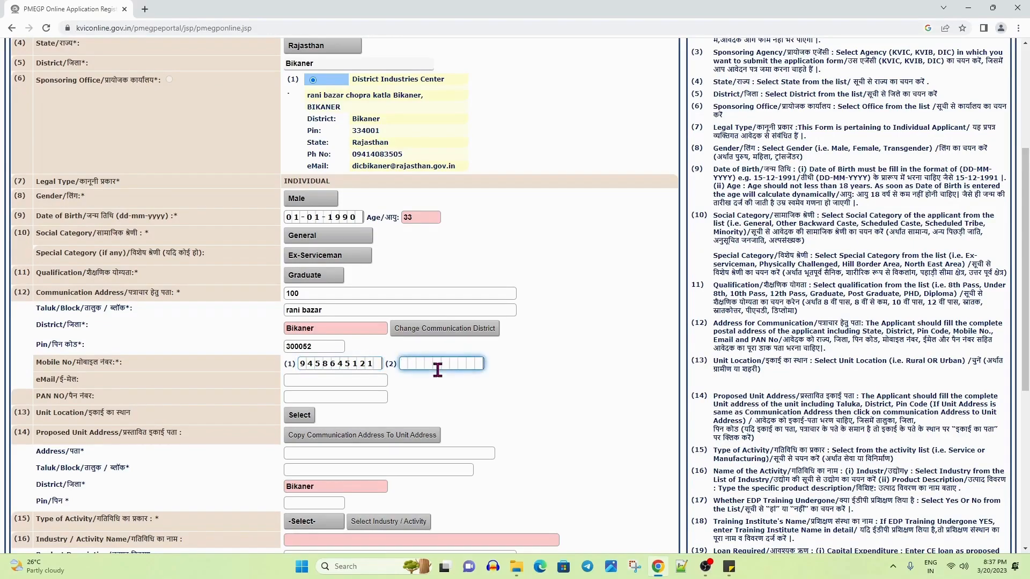
# Fill in the applicant's e-mail address and PAN number
pyautogui.click(357, 381)
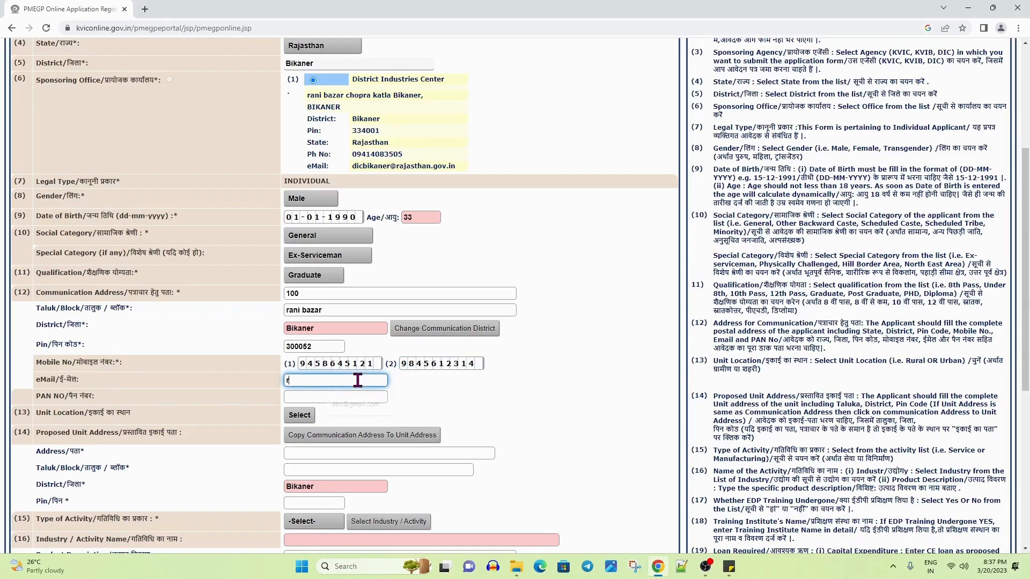
pyautogui.click(458, 403)
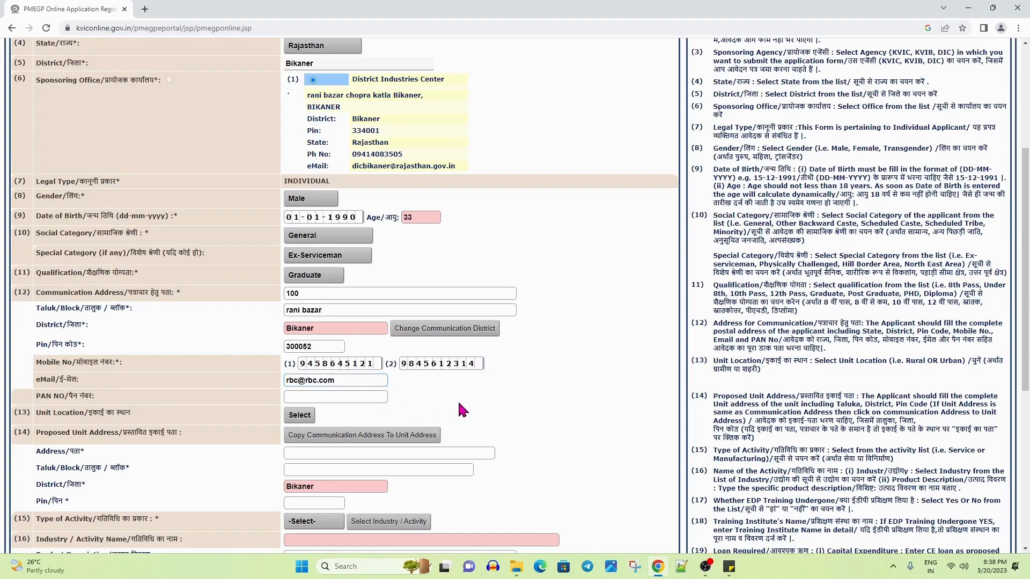
pyautogui.click(377, 397)
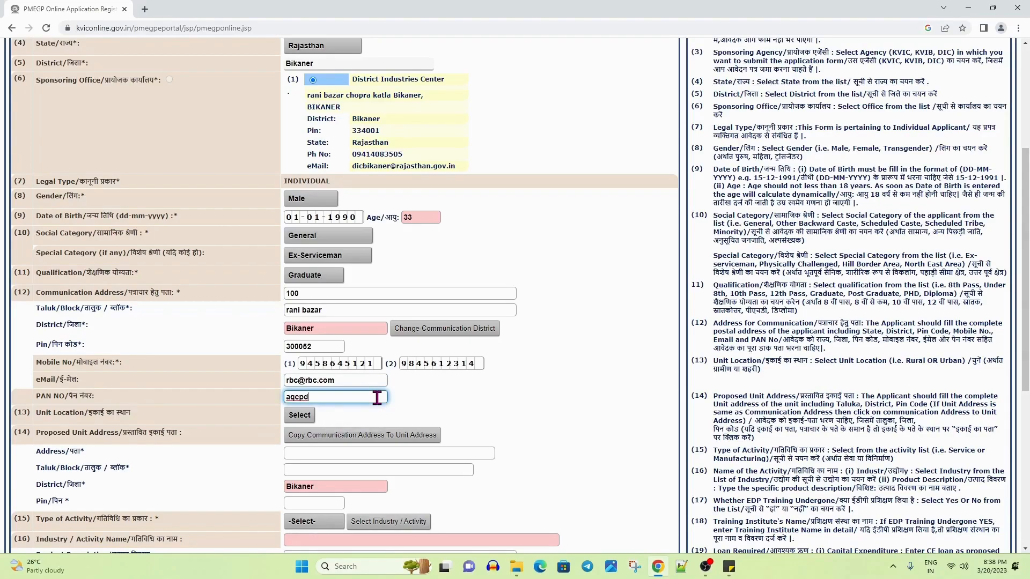
pyautogui.click(459, 395)
pyautogui.scroll(-1, 459, 395)
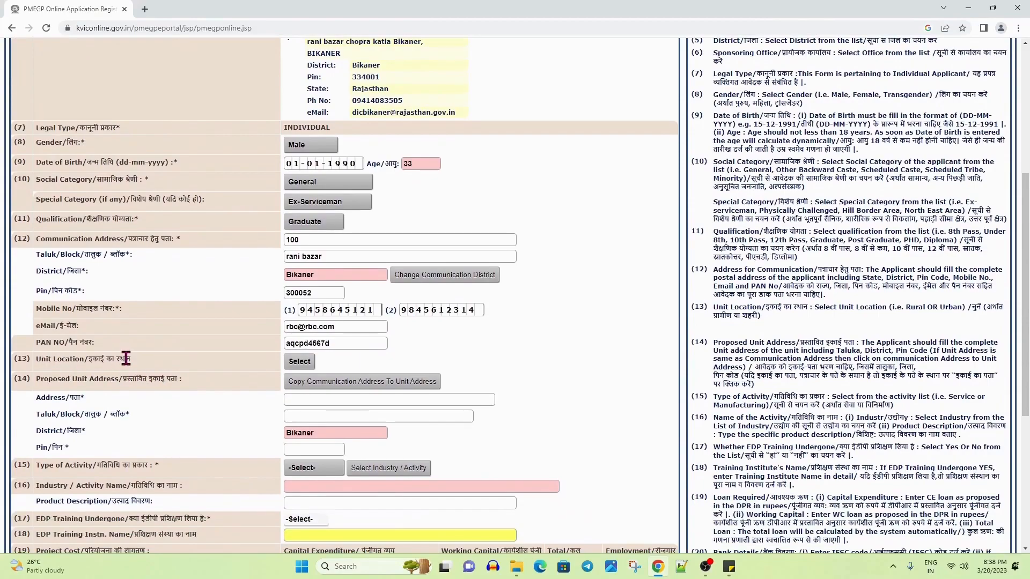
# Choose Rural as the unit location and copy the communication address into the unit address
pyautogui.click(298, 365)
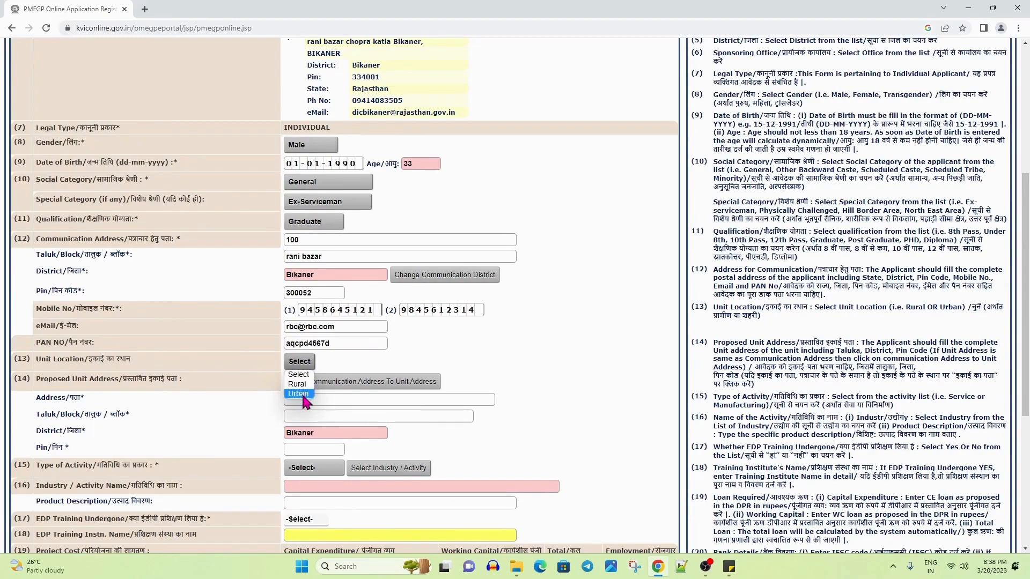
pyautogui.click(298, 384)
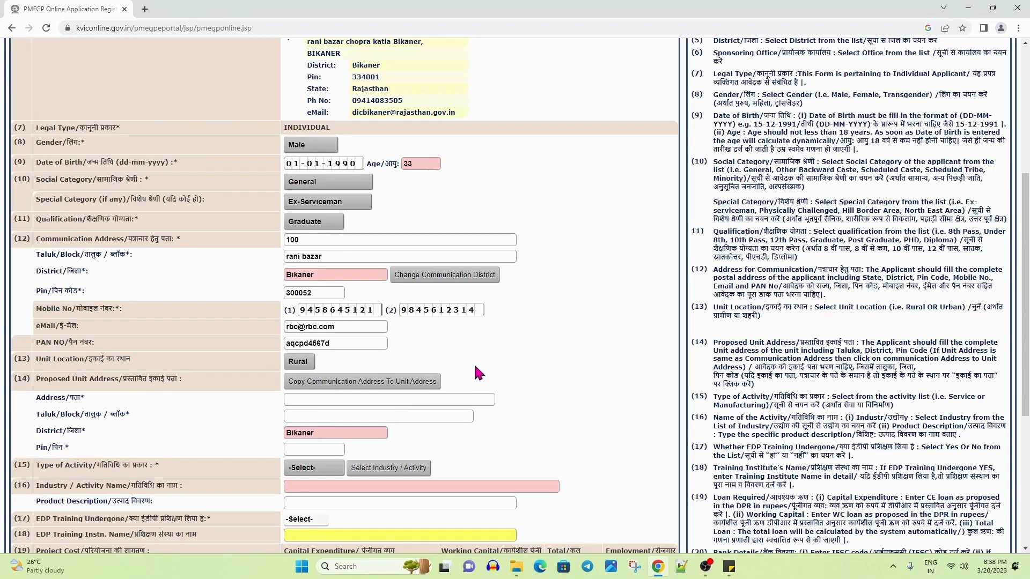
pyautogui.scroll(-1, 474, 363)
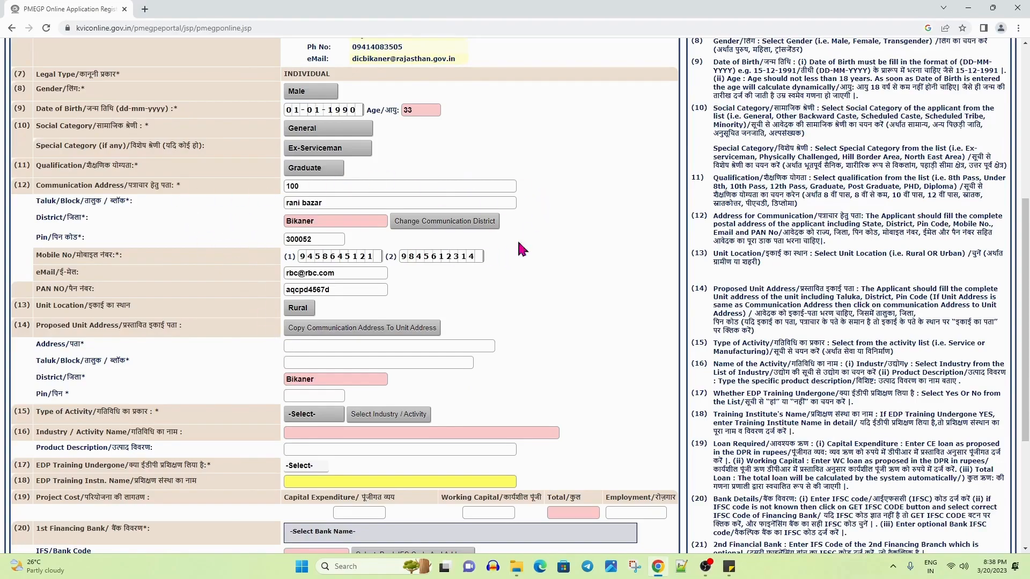
pyautogui.click(373, 332)
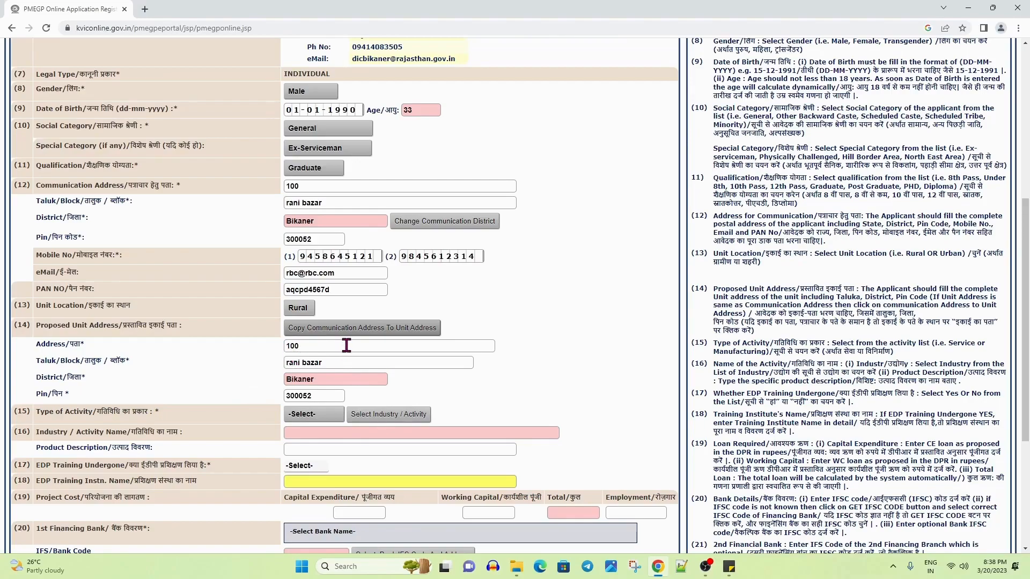
pyautogui.scroll(-2, 347, 345)
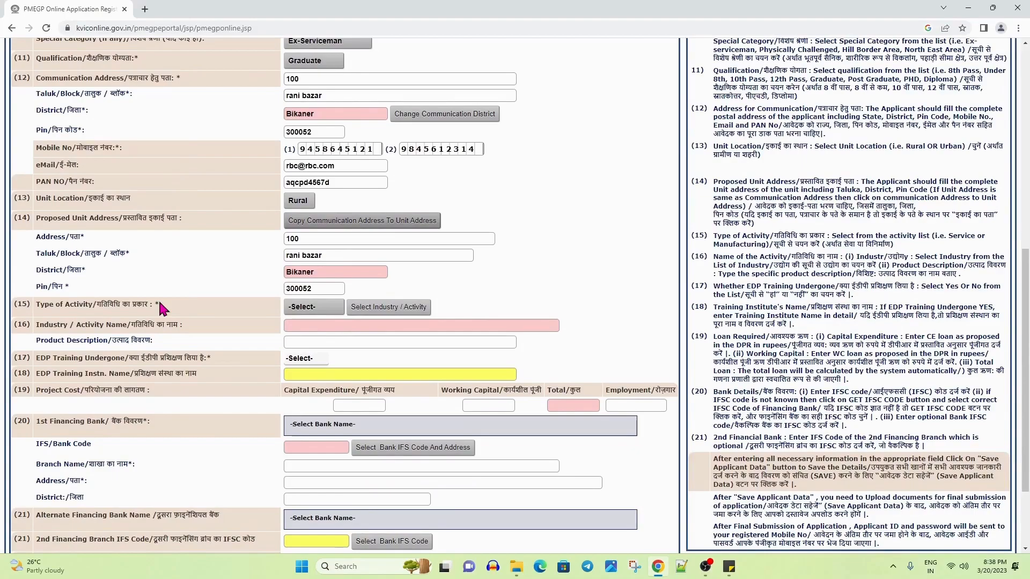
pyautogui.click(313, 310)
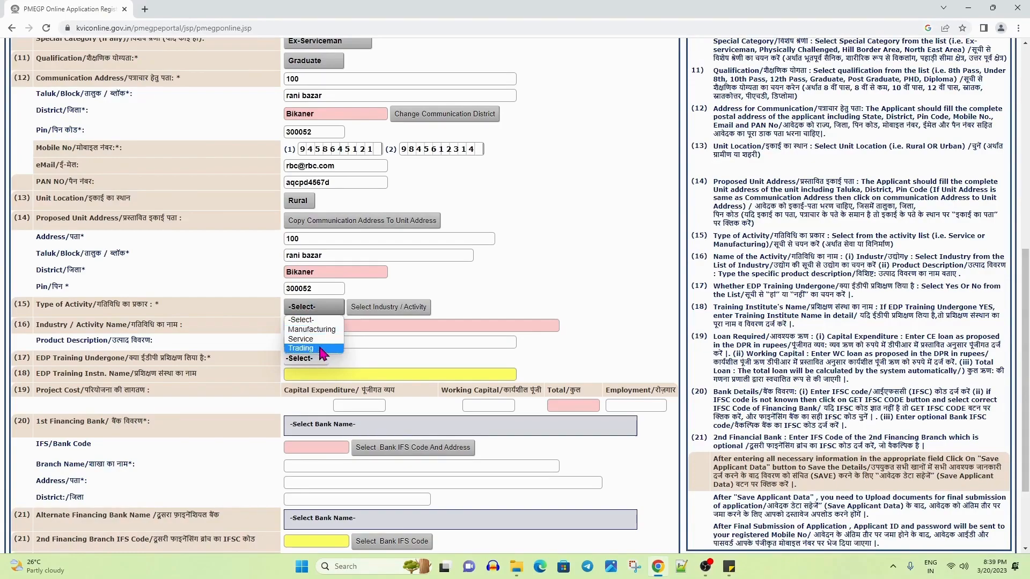
# Set activity type to Manufacturing and pick Cement Blocking (Mineral Based Industry) via a 'cem' search
pyautogui.click(313, 329)
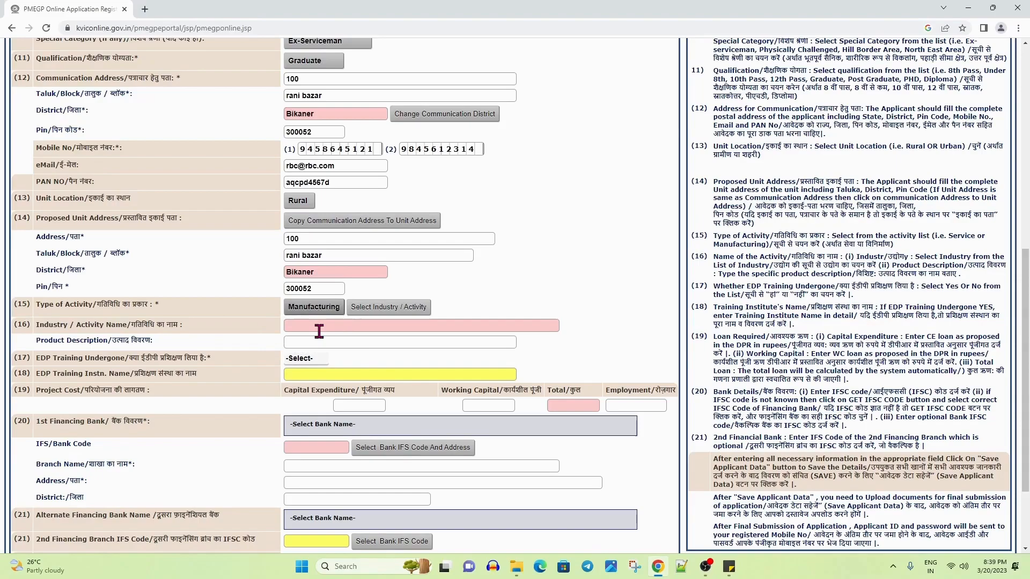
pyautogui.click(408, 309)
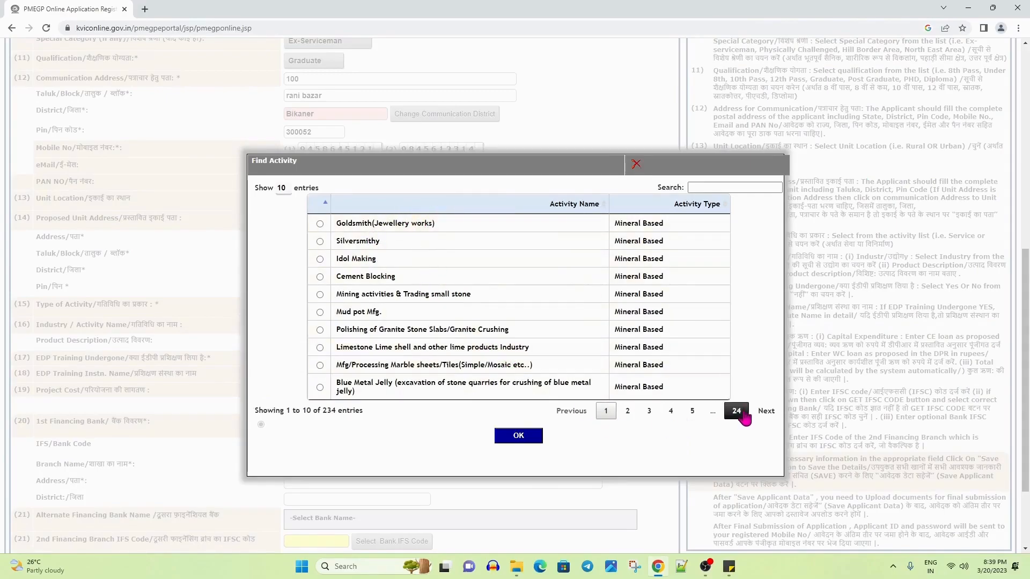
pyautogui.click(729, 187)
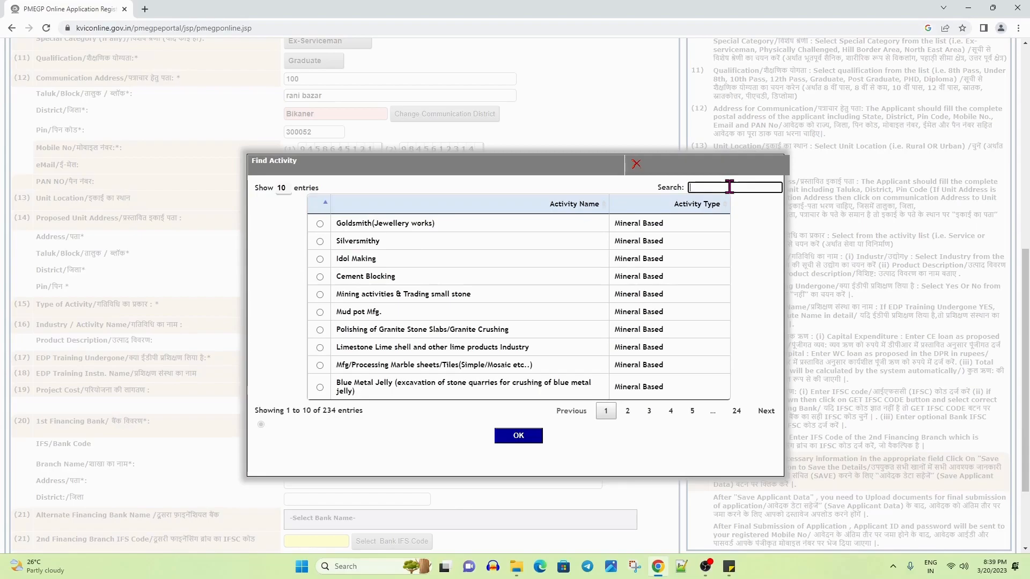
pyautogui.write('ce')
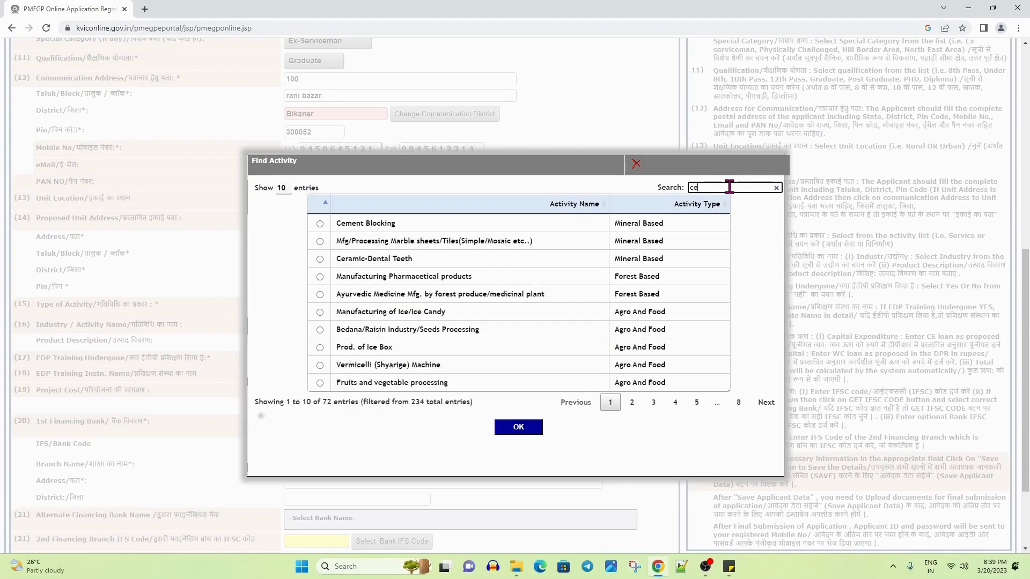
pyautogui.write('me')
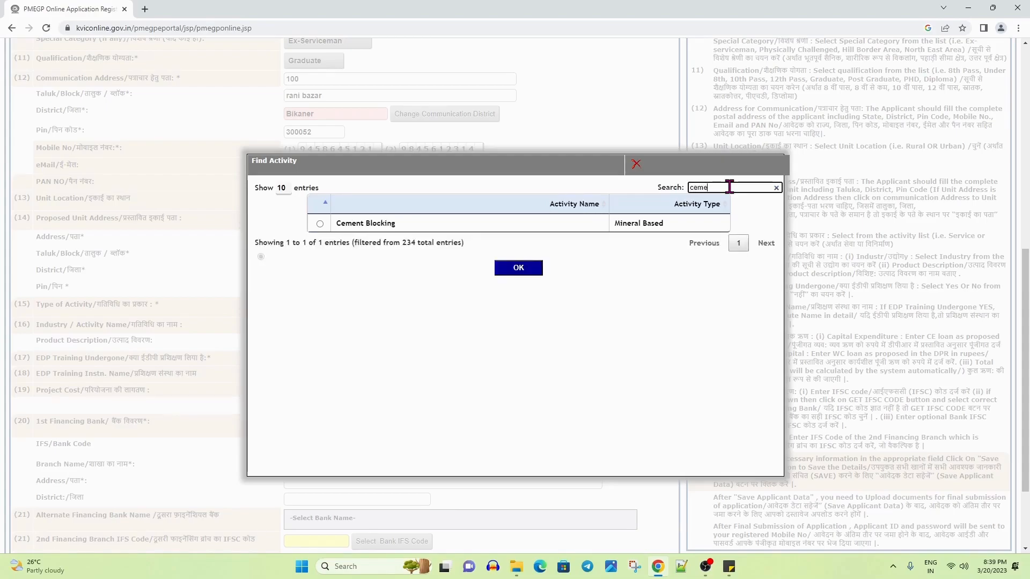
pyautogui.click(320, 223)
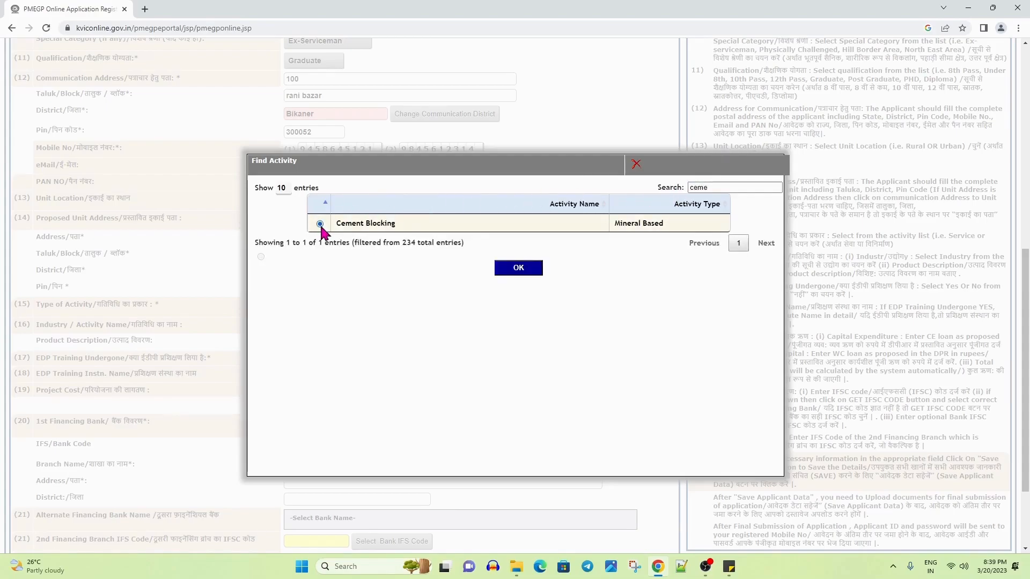
pyautogui.click(518, 268)
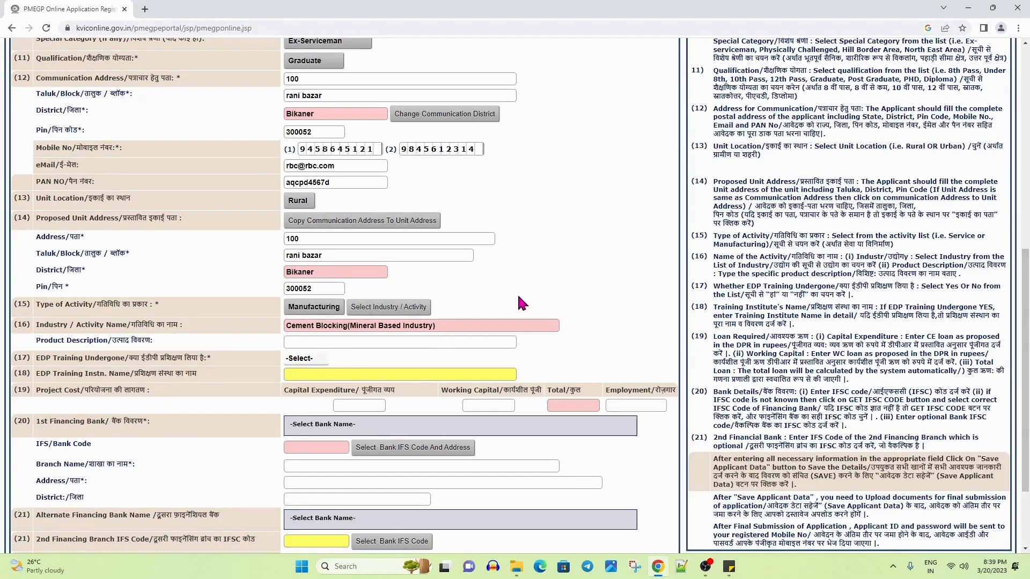
# Move past the product description and answer No to EDP Training Undergone
pyautogui.scroll(-1, 517, 292)
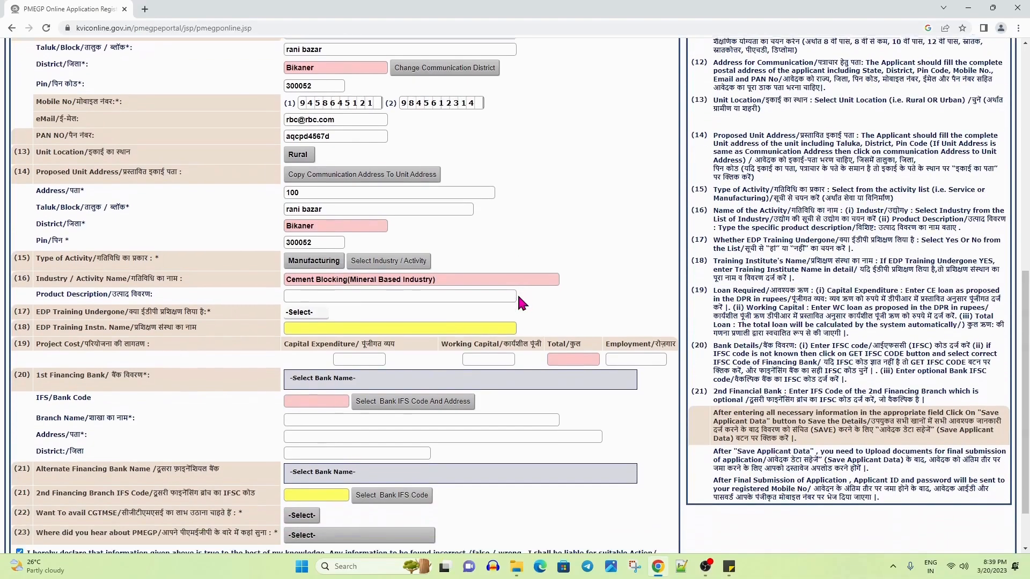
pyautogui.click(304, 289)
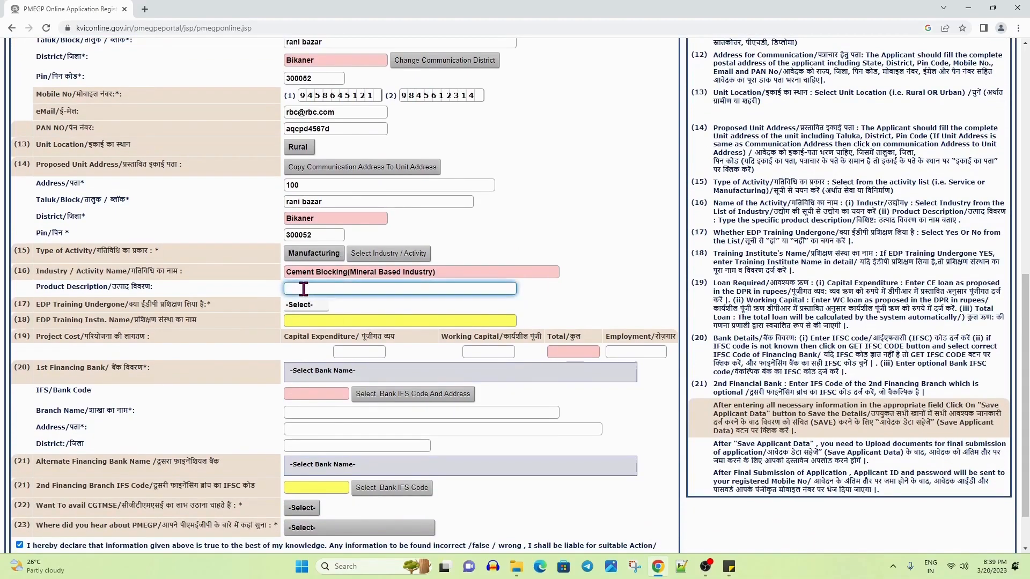
pyautogui.click(586, 290)
pyautogui.moveTo(41, 304); pyautogui.dragTo(216, 304)
pyautogui.click(299, 304)
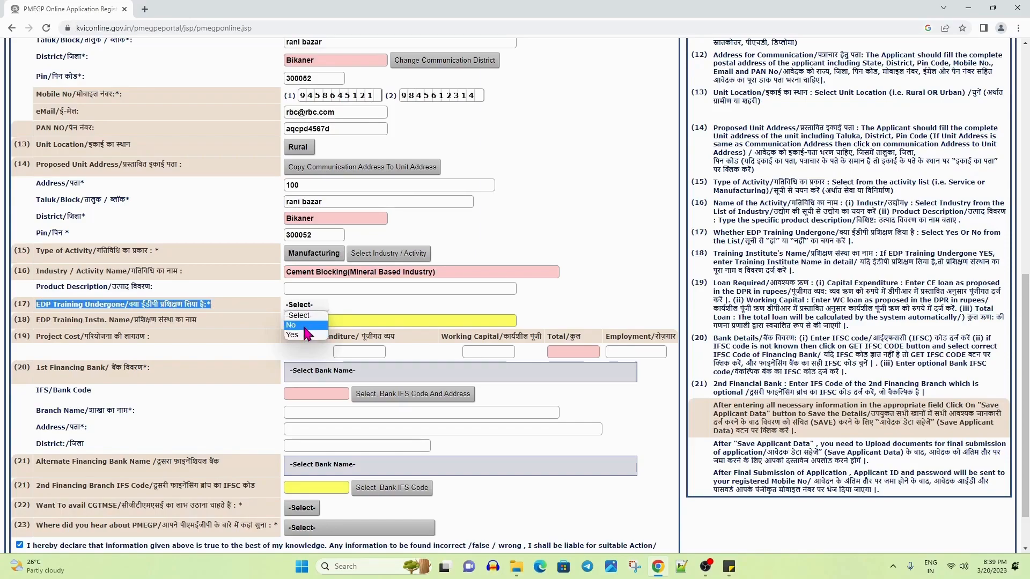
pyautogui.click(304, 326)
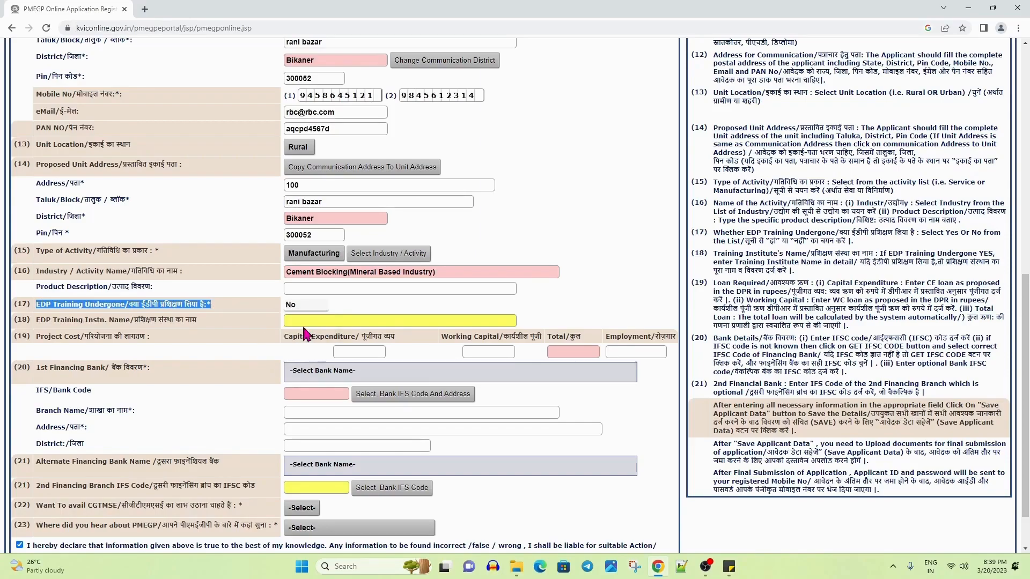
pyautogui.moveTo(45, 320); pyautogui.dragTo(172, 321)
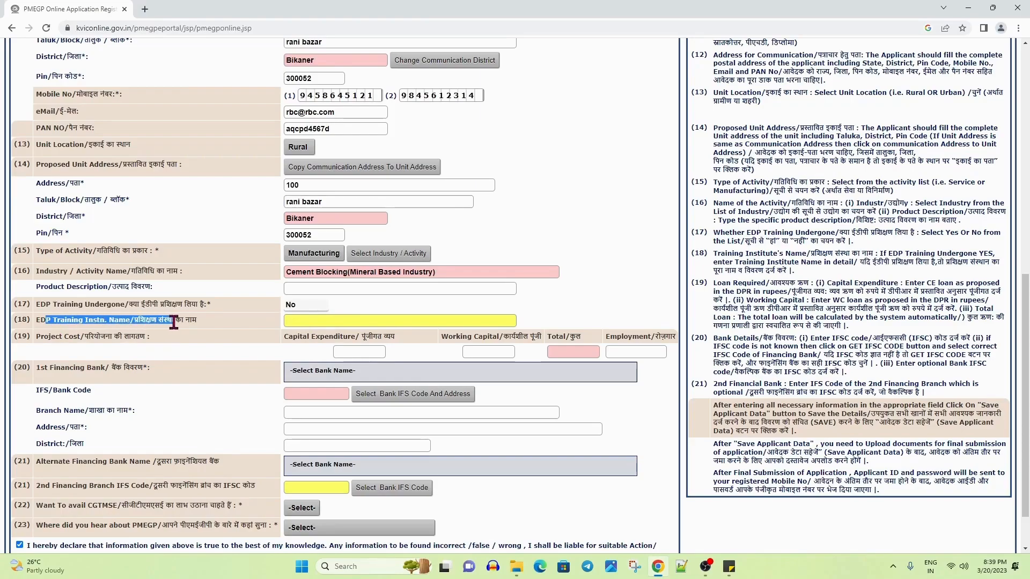
pyautogui.click(304, 322)
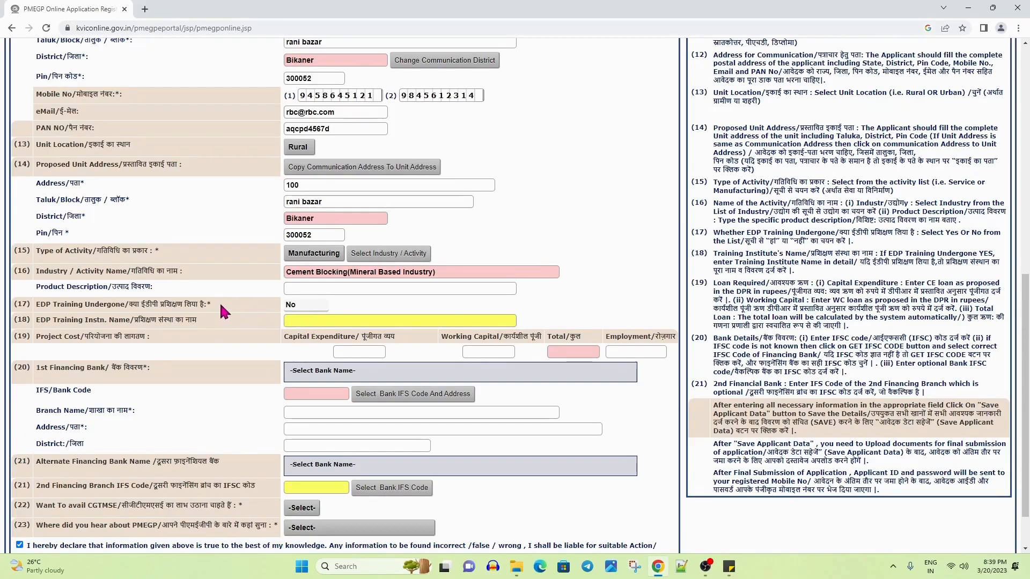
# Change EDP Training Undergone to Yes and enter 'abc' as the training institute name
pyautogui.click(323, 310)
pyautogui.click(298, 342)
pyautogui.click(333, 320)
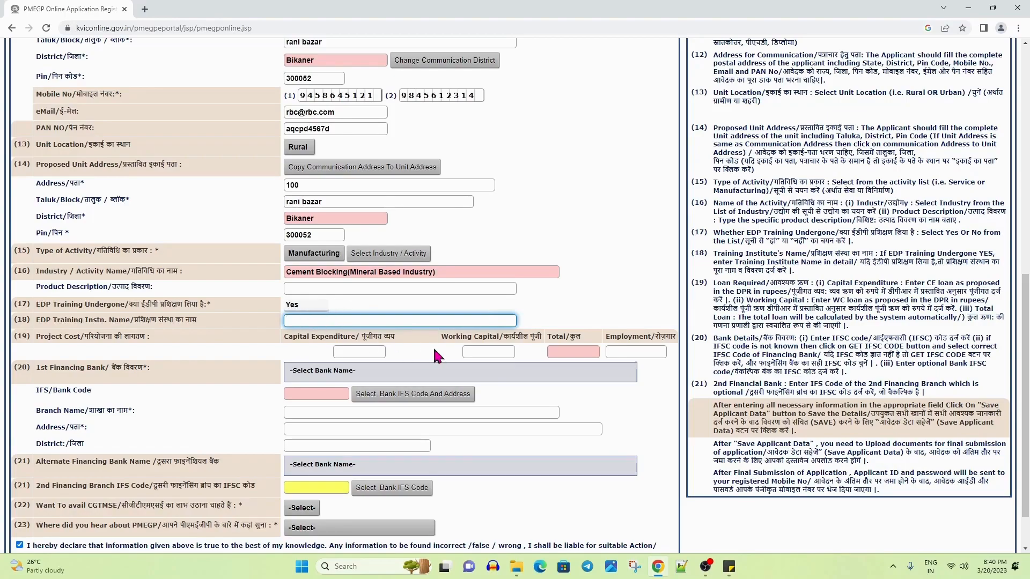
pyautogui.write('abc')
pyautogui.click(539, 319)
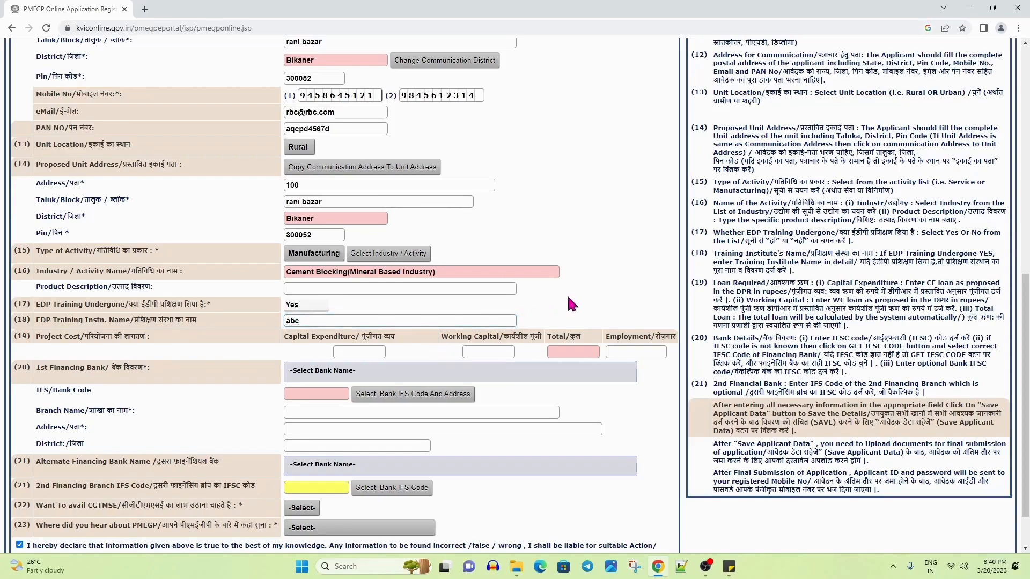
# Enter capital expenditure 1000000, working capital 500000 and employment 10 in the Project Cost section
pyautogui.click(343, 351)
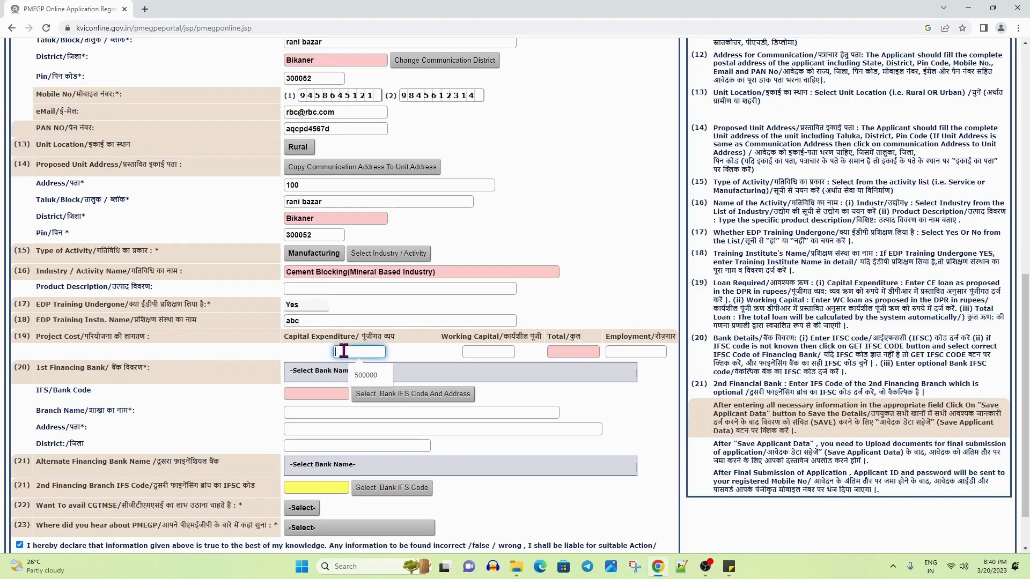
pyautogui.write('100000')
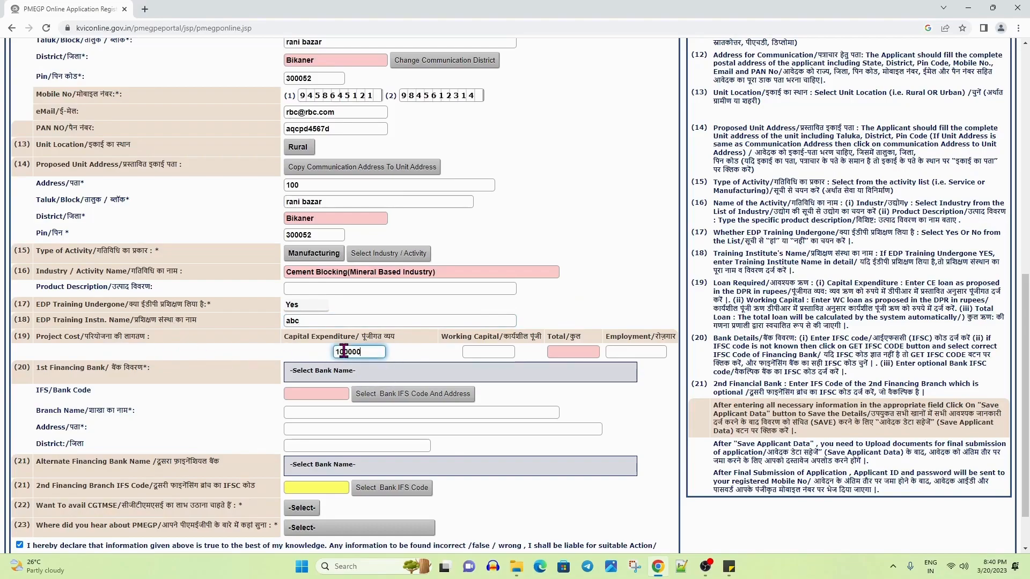
pyautogui.write('0')
pyautogui.click(472, 352)
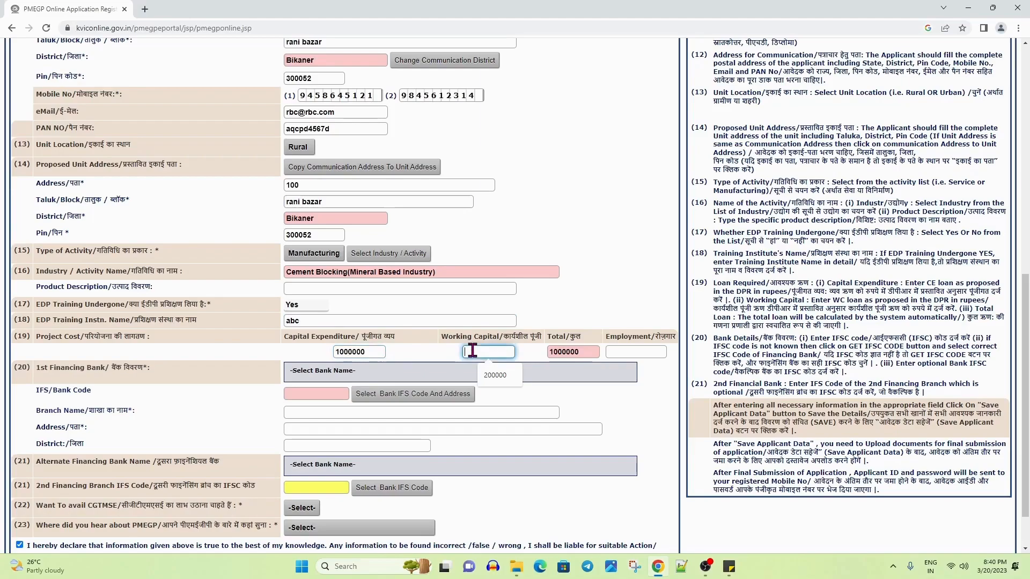
pyautogui.write('500000')
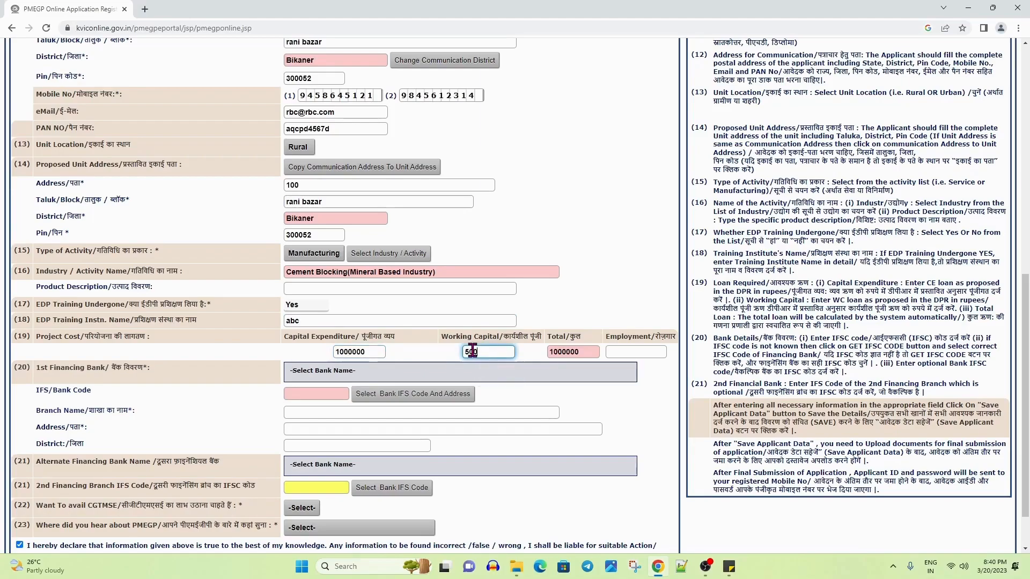
pyautogui.click(445, 362)
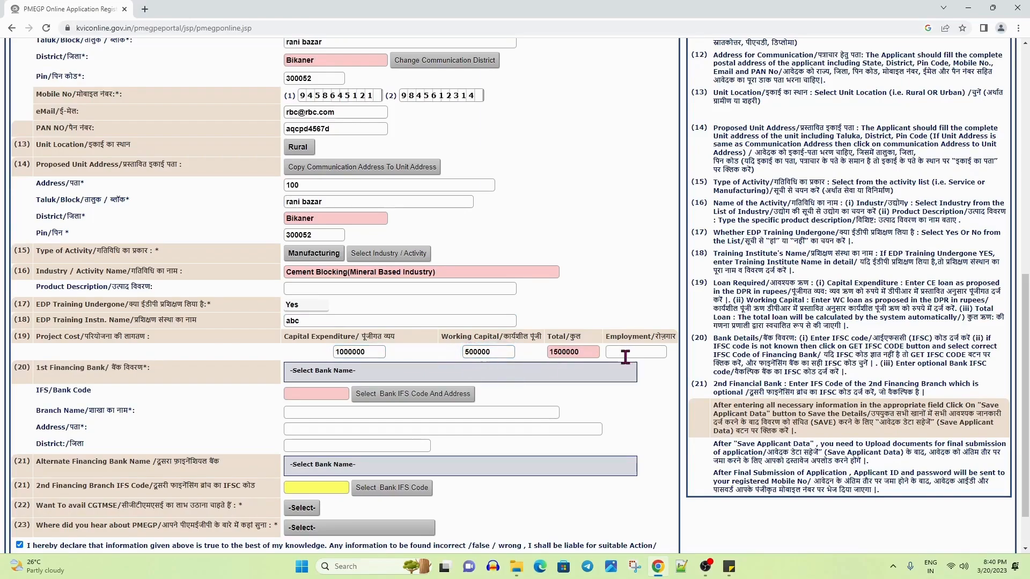
pyautogui.click(622, 351)
pyautogui.write('10')
pyautogui.click(664, 439)
# Choose HDFC BANK as the 1st financing bank with its Jaipur - Ashok Marg branch (IFSC HDFC0000054)
pyautogui.click(310, 372)
pyautogui.scroll(-20, 356, 486)
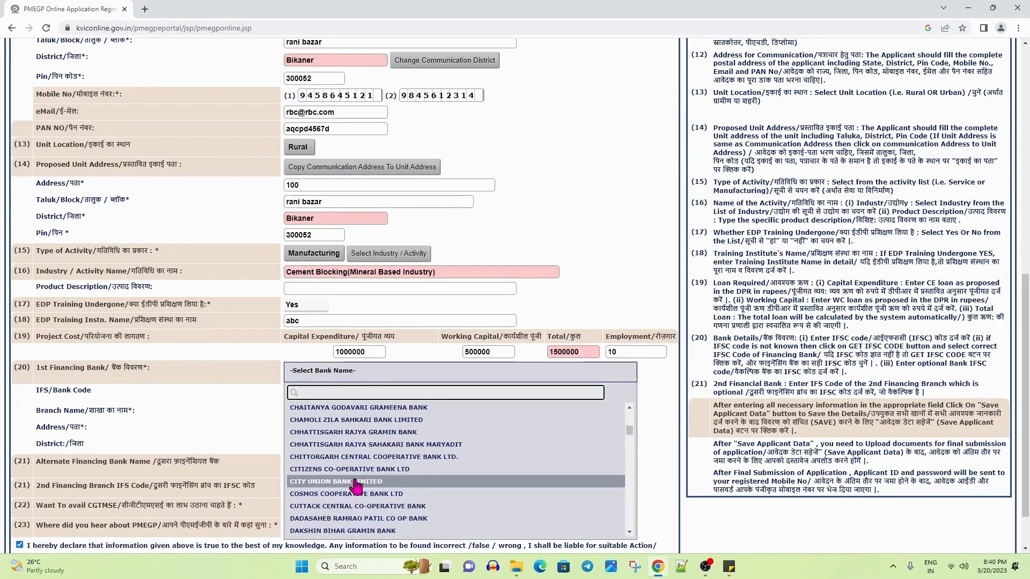
pyautogui.click(354, 485)
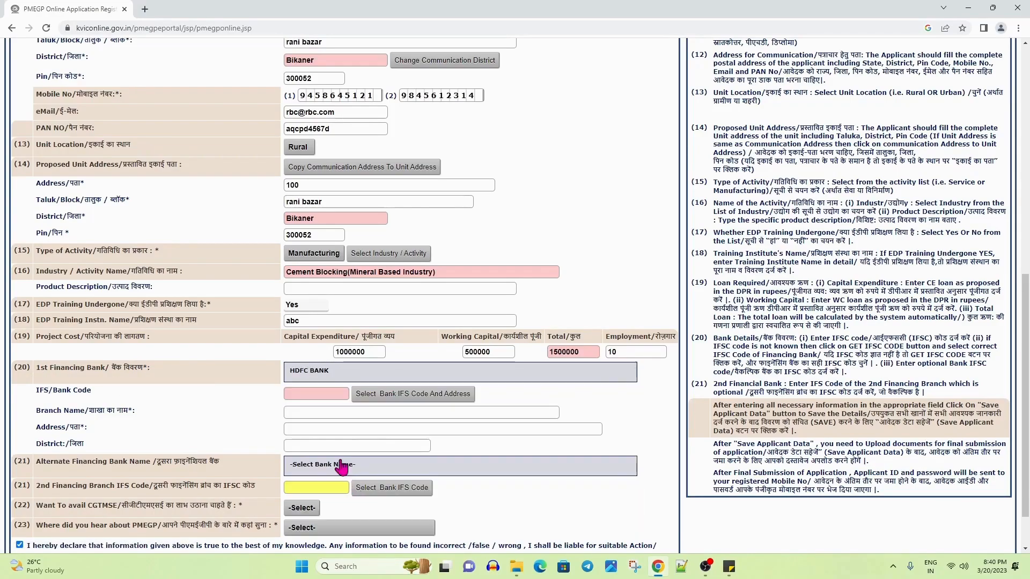
pyautogui.click(385, 397)
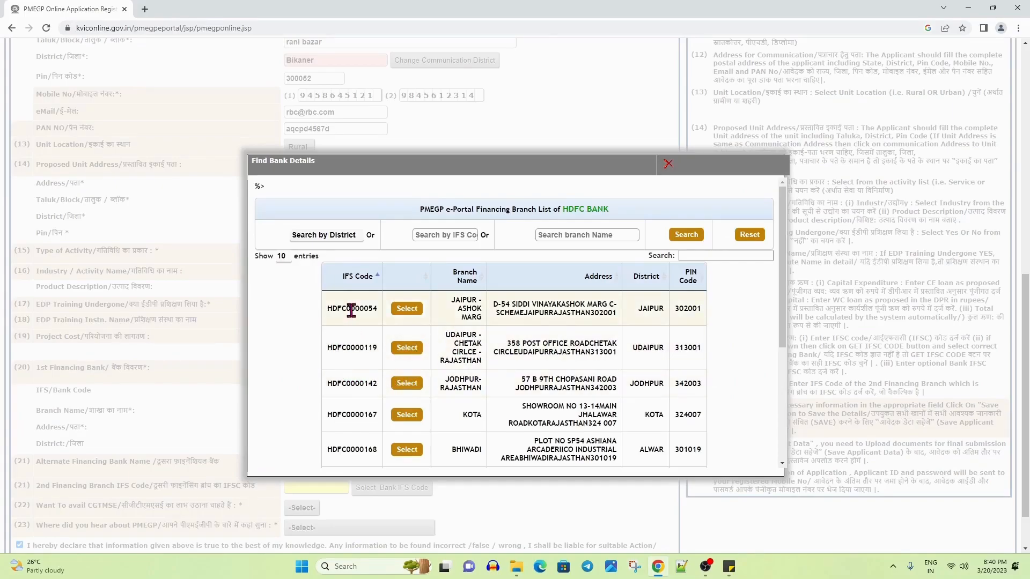
pyautogui.click(416, 309)
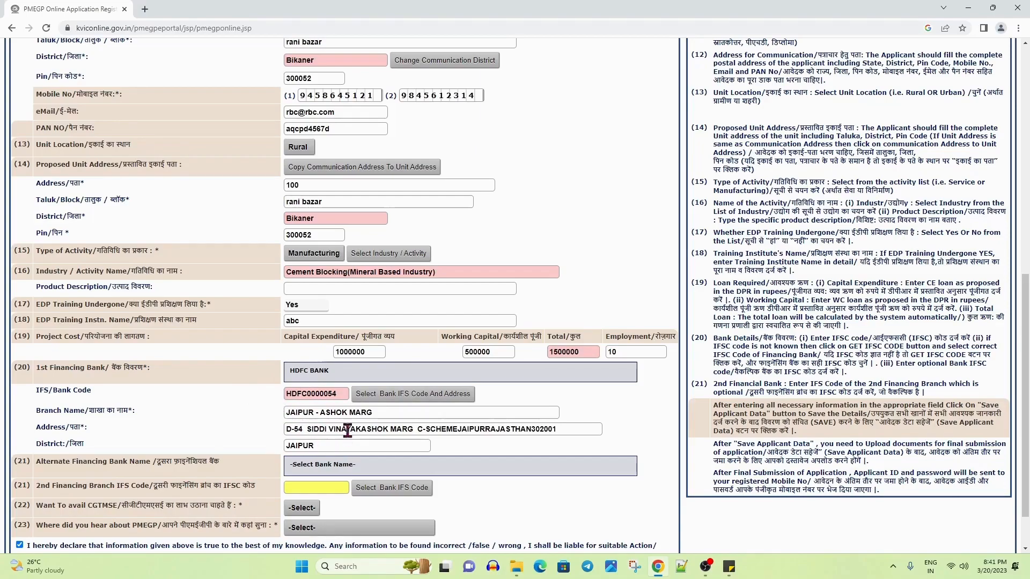
pyautogui.scroll(-1, 341, 429)
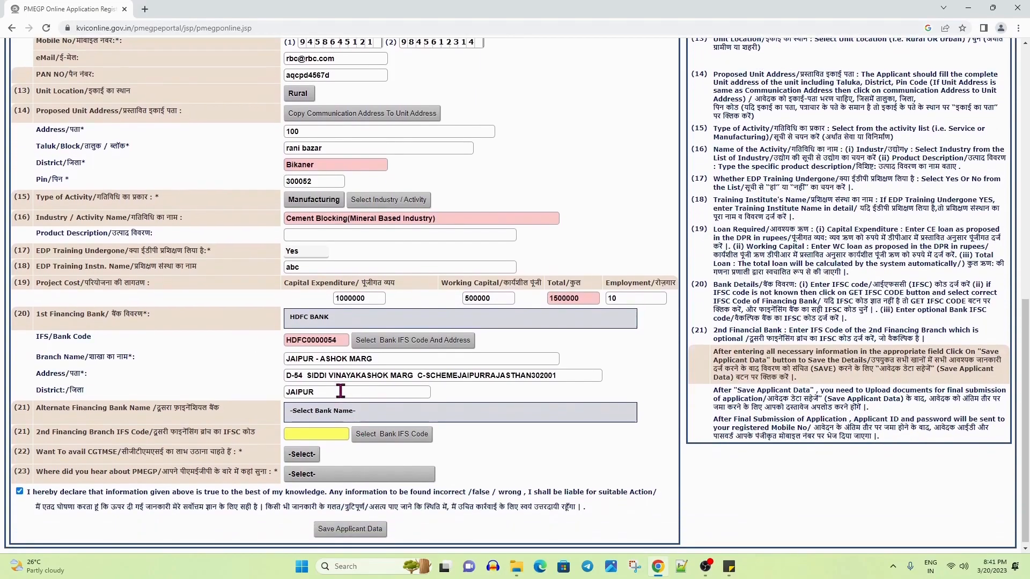
# Set Indian Bank as the alternate financing bank with its Ajmer branch, IFSC IDIB000A006
pyautogui.click(320, 412)
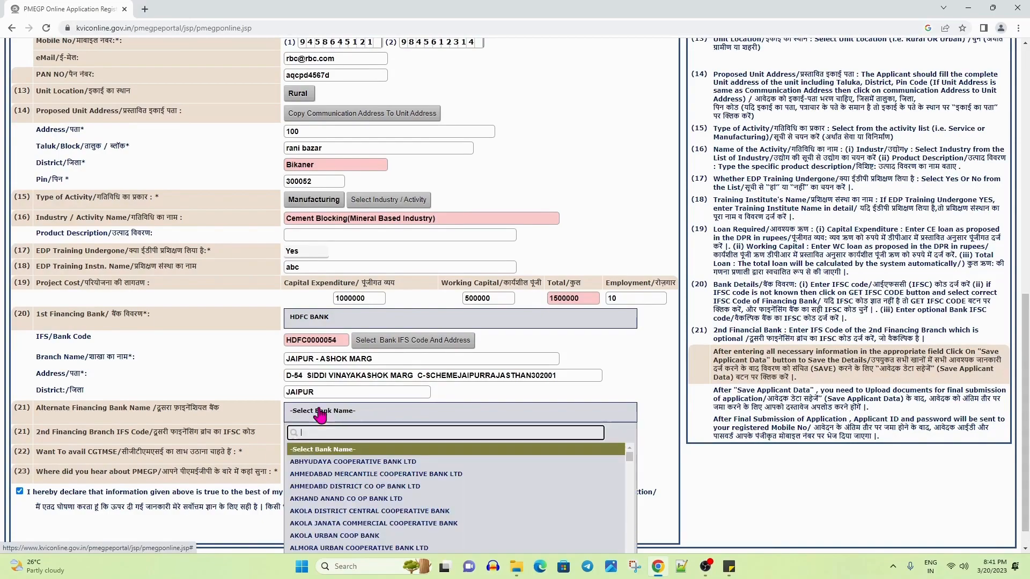
pyautogui.scroll(-5, 354, 488)
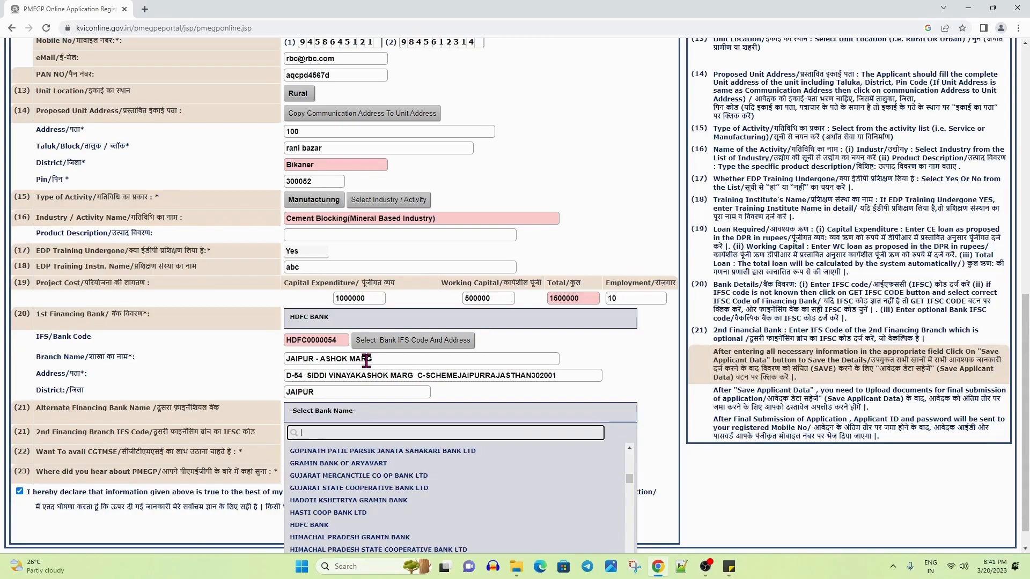
pyautogui.scroll(-3, 331, 504)
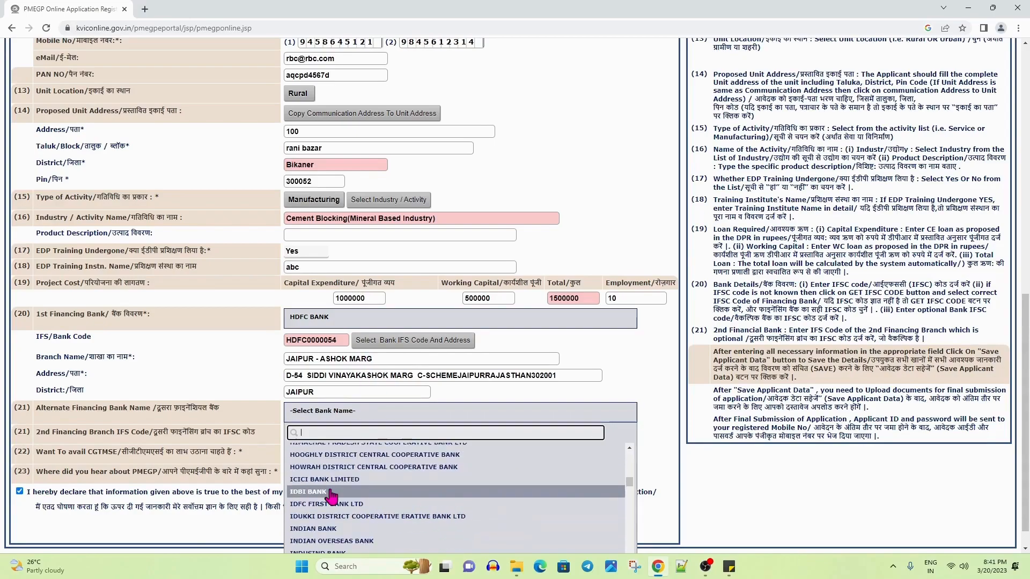
pyautogui.click(321, 528)
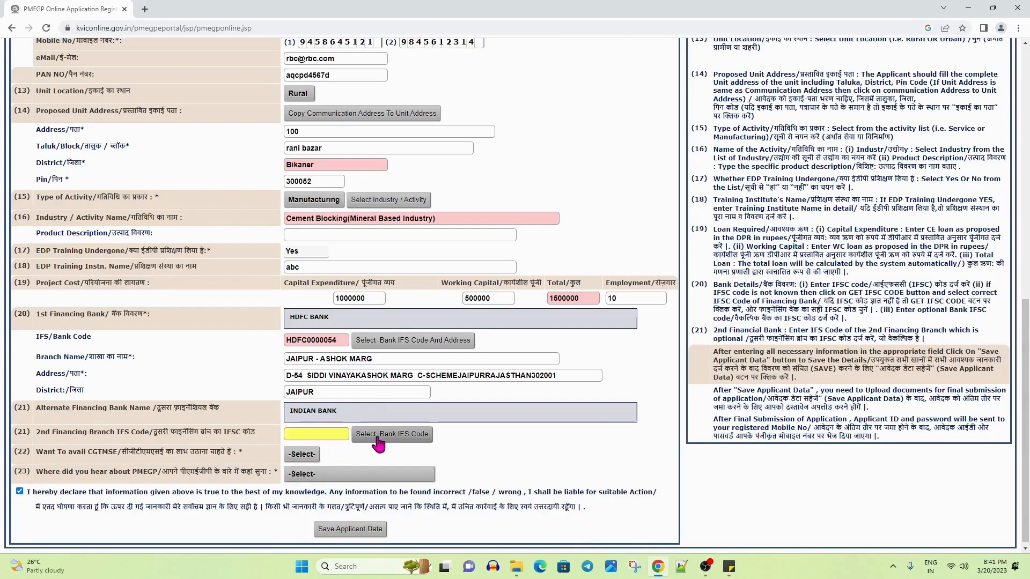
pyautogui.click(335, 434)
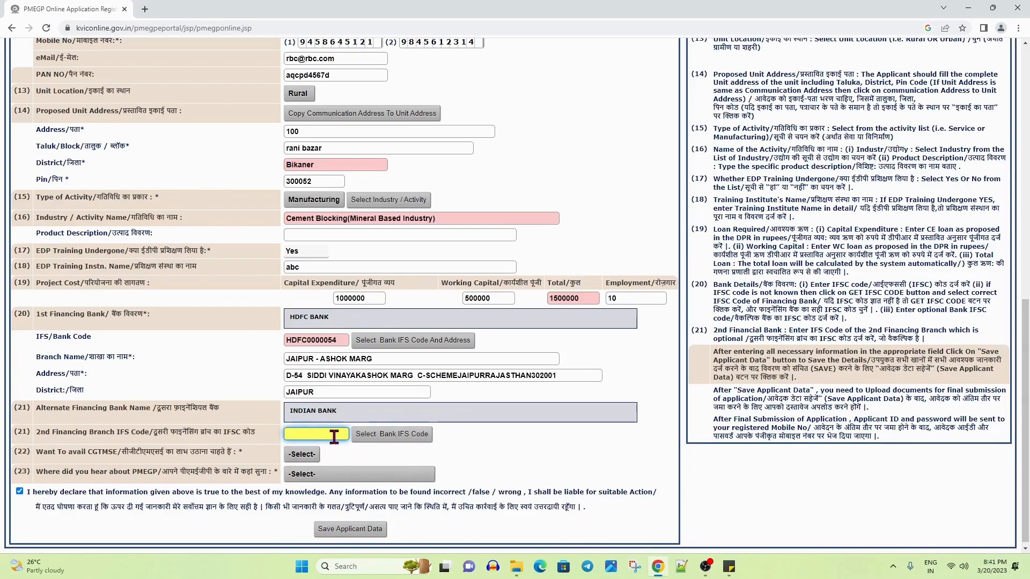
pyautogui.click(397, 436)
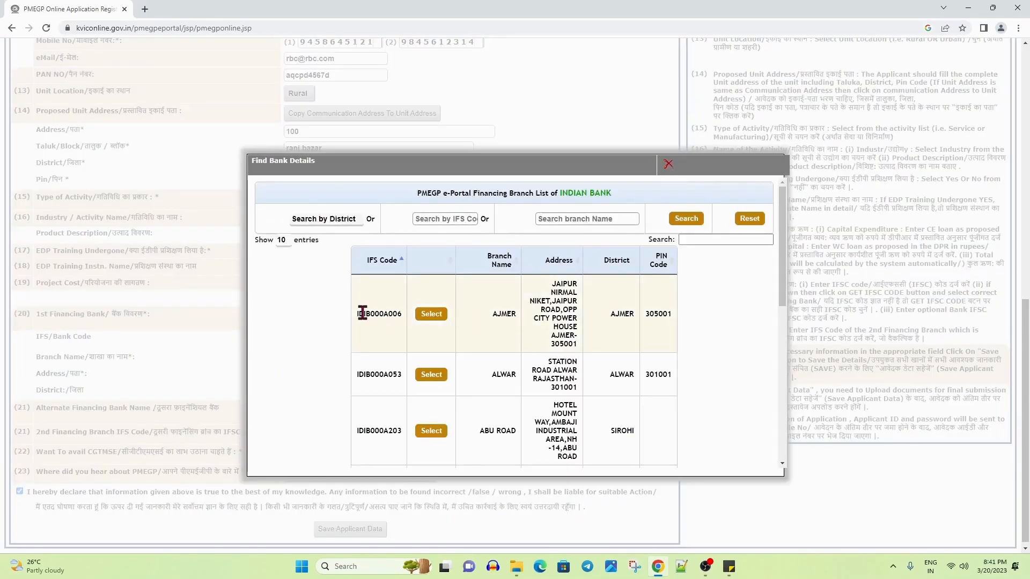
pyautogui.click(429, 439)
pyautogui.scroll(-1, 463, 430)
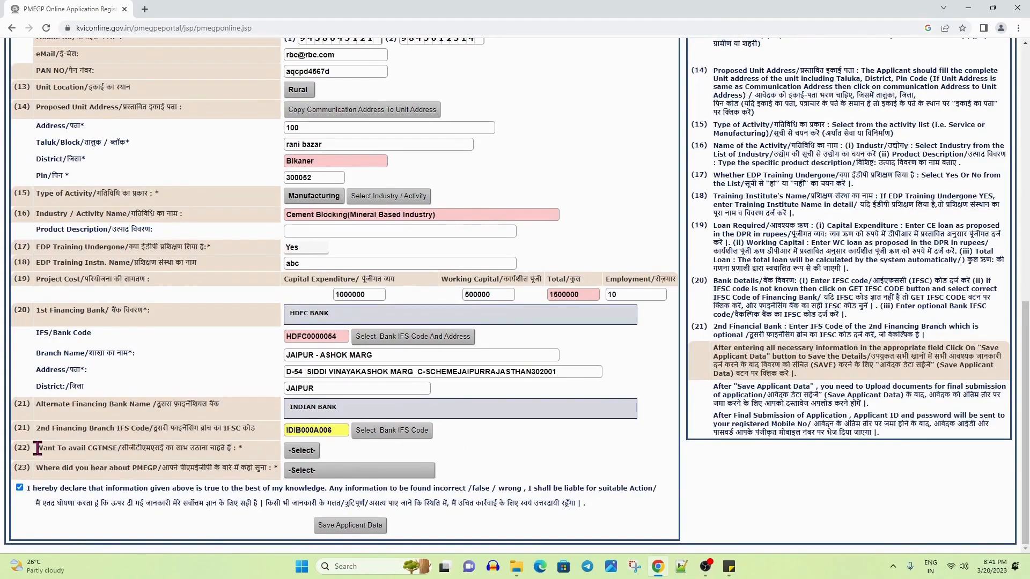
pyautogui.moveTo(37, 447); pyautogui.dragTo(250, 455)
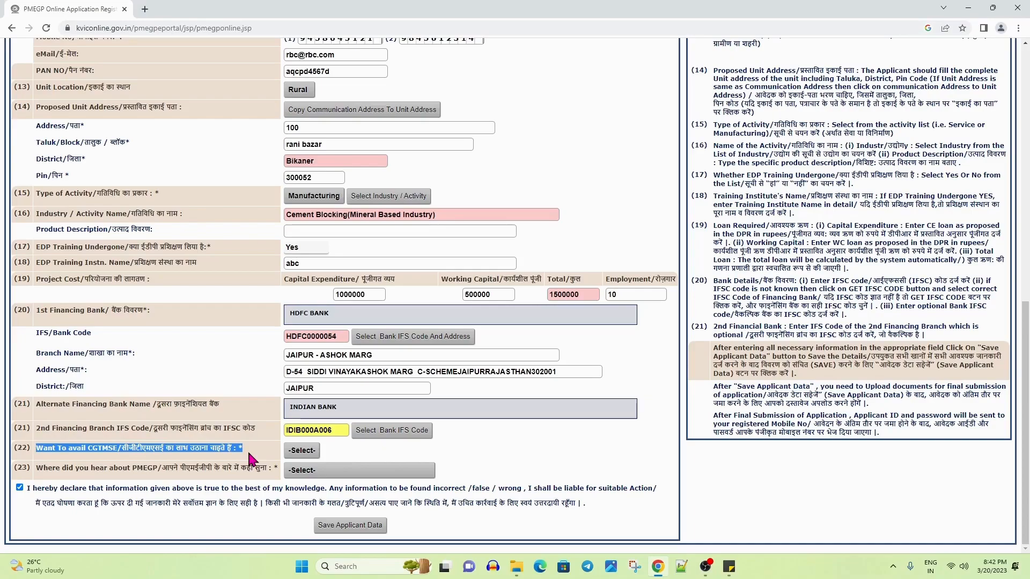
# Answer Yes to availing CGTMSE in item (22)
pyautogui.click(302, 451)
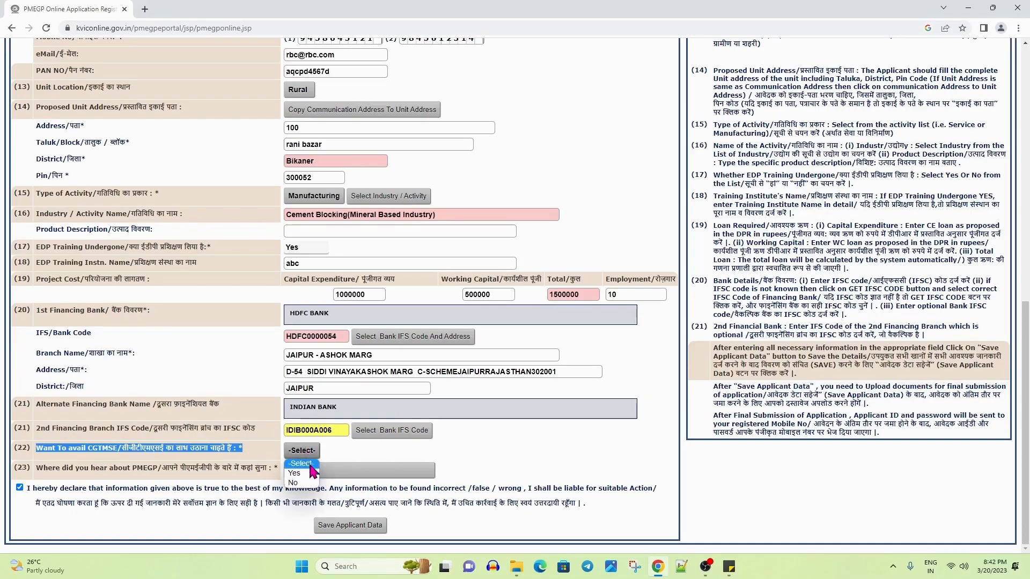
pyautogui.click(308, 474)
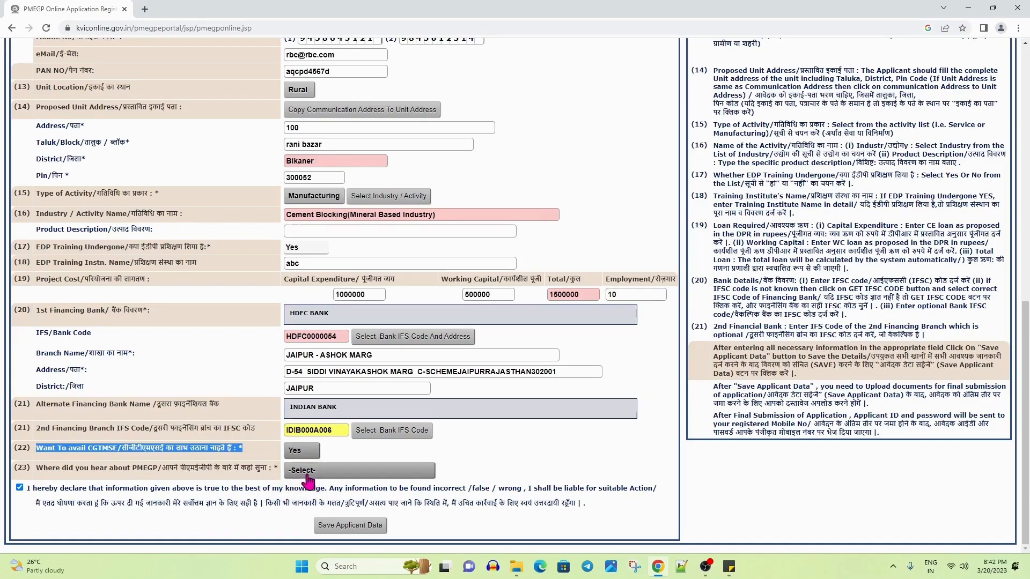
pyautogui.click(493, 447)
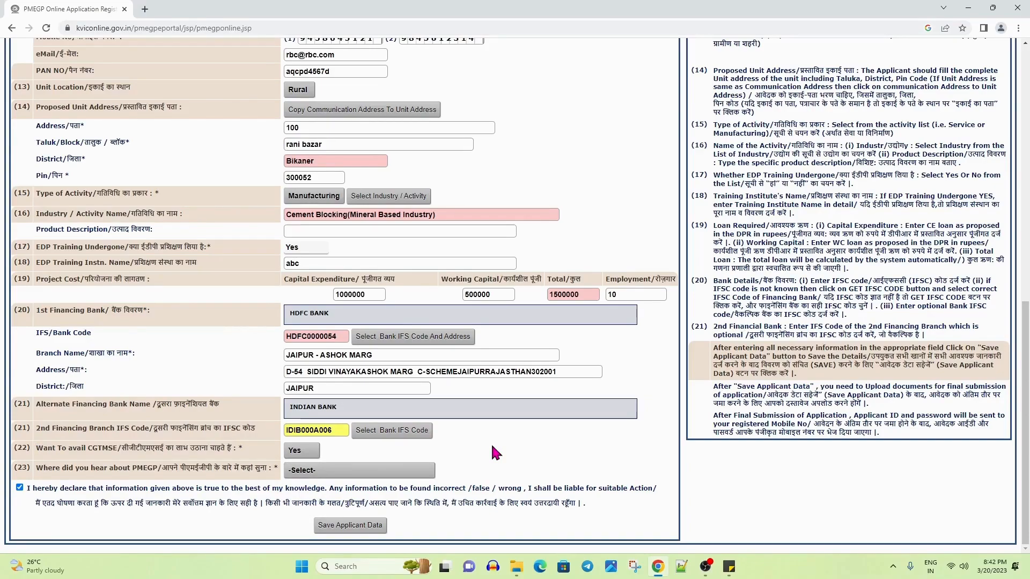
# Select Social Media as where PMEGP was heard of, then save the applicant data
pyautogui.click(19, 486)
pyautogui.moveTo(43, 468); pyautogui.dragTo(187, 468)
pyautogui.click(328, 472)
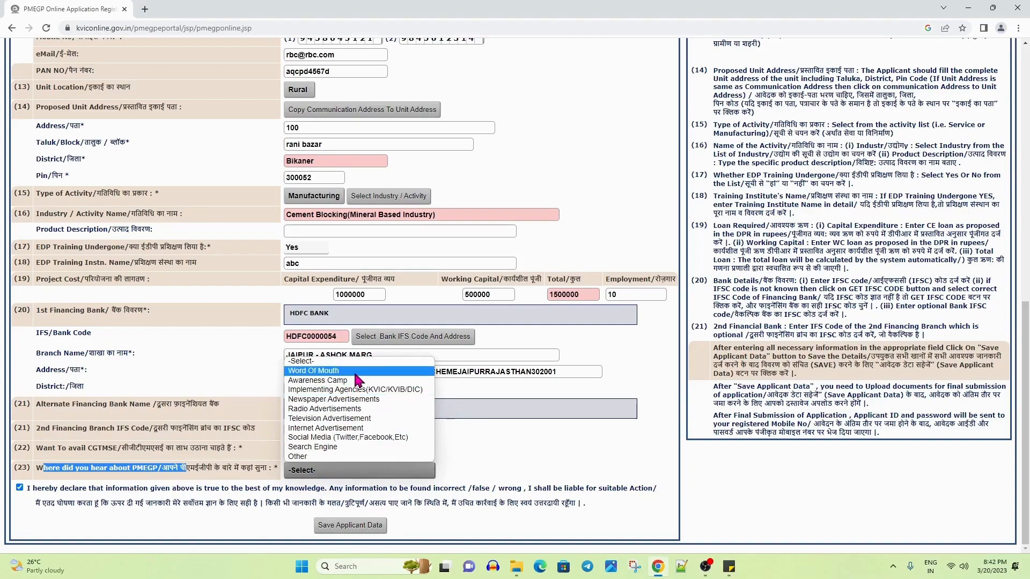
pyautogui.click(333, 437)
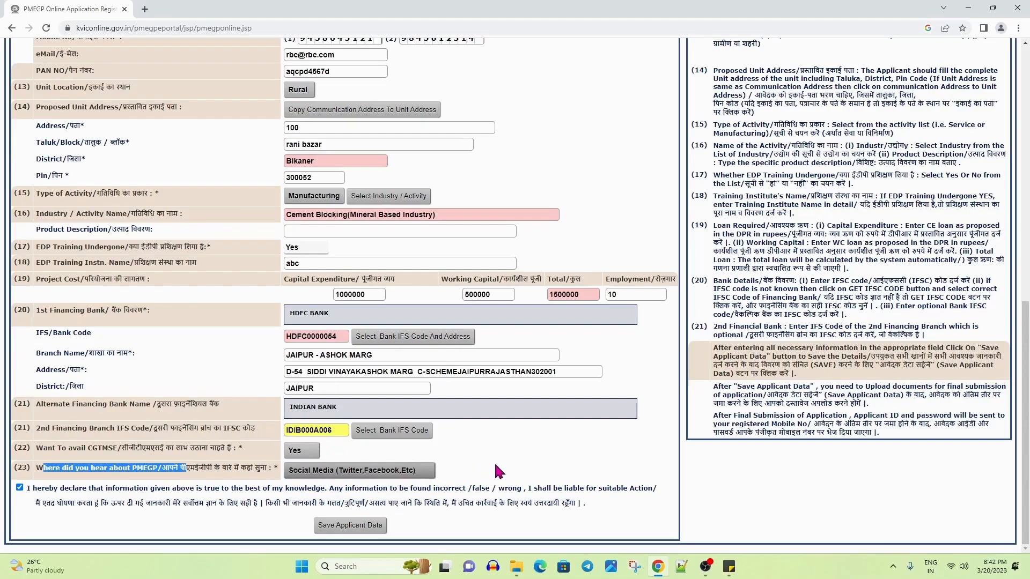
pyautogui.click(325, 530)
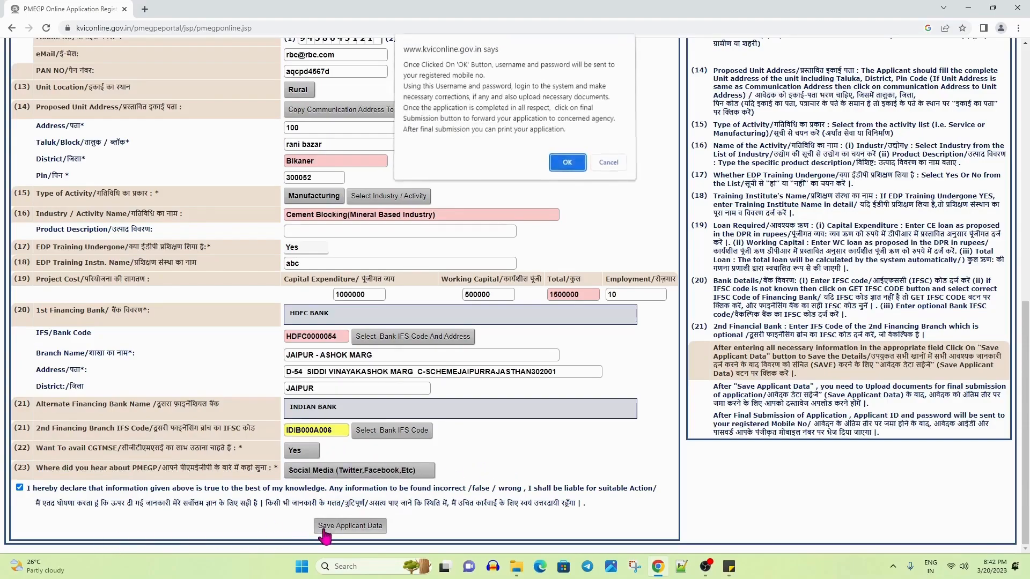
# Confirm the save, decline the browser's address prompt, note the issued Application Id and password, and proceed
pyautogui.click(567, 163)
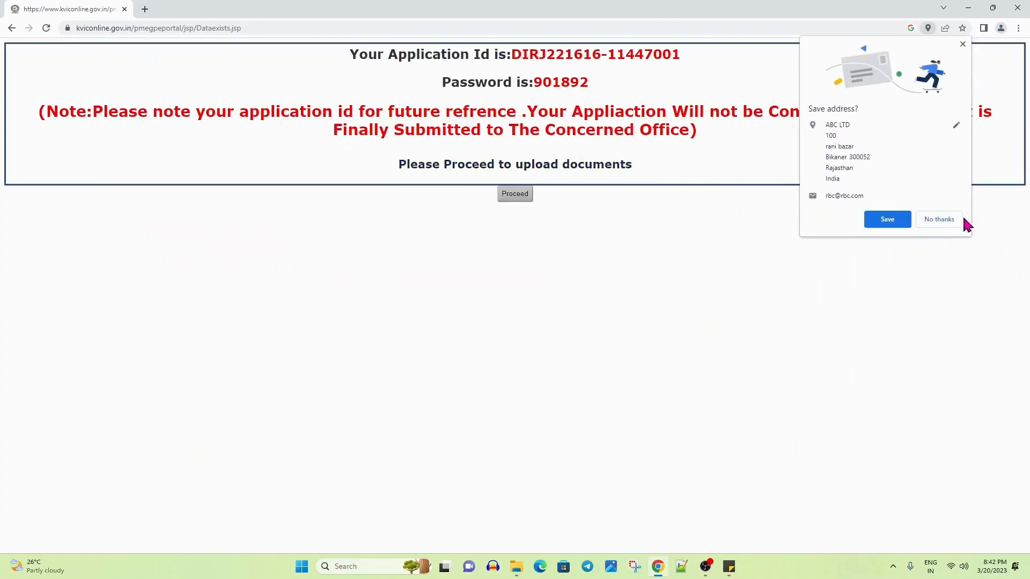
pyautogui.click(951, 217)
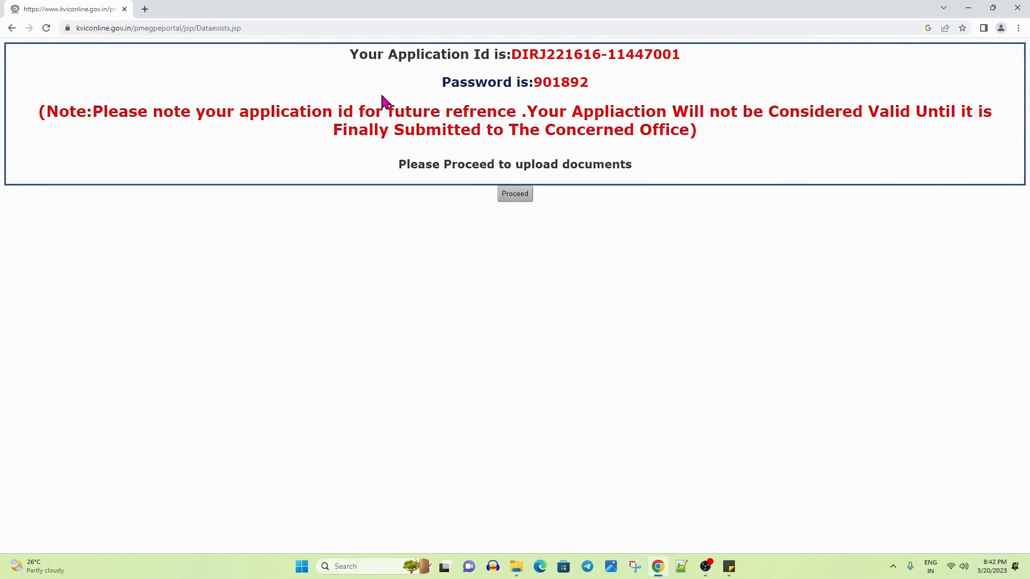
pyautogui.moveTo(360, 54); pyautogui.dragTo(692, 56)
pyautogui.moveTo(455, 82); pyautogui.dragTo(664, 88)
pyautogui.click(667, 94)
pyautogui.moveTo(348, 54); pyautogui.dragTo(689, 55)
pyautogui.click(628, 104)
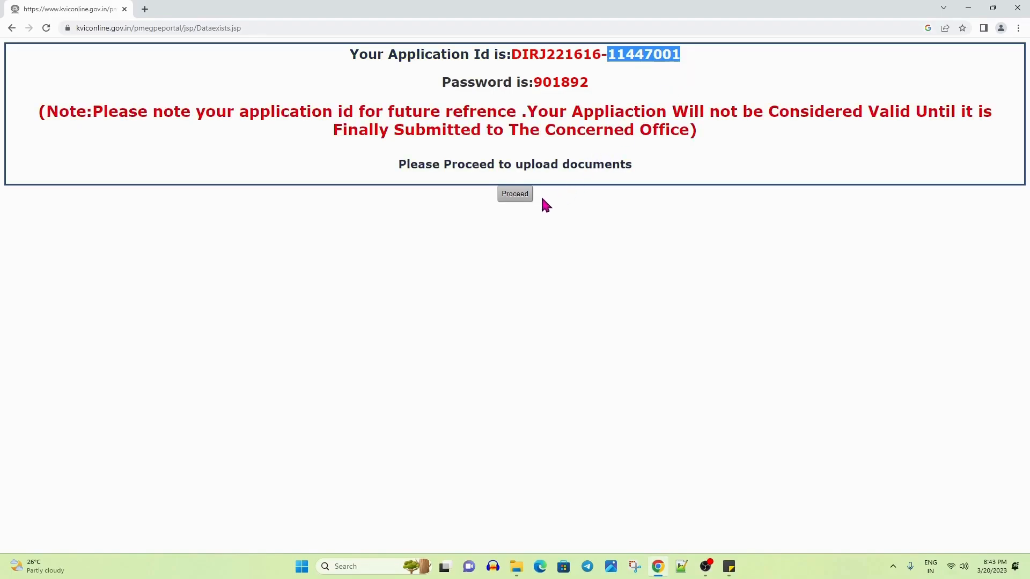
pyautogui.click(511, 200)
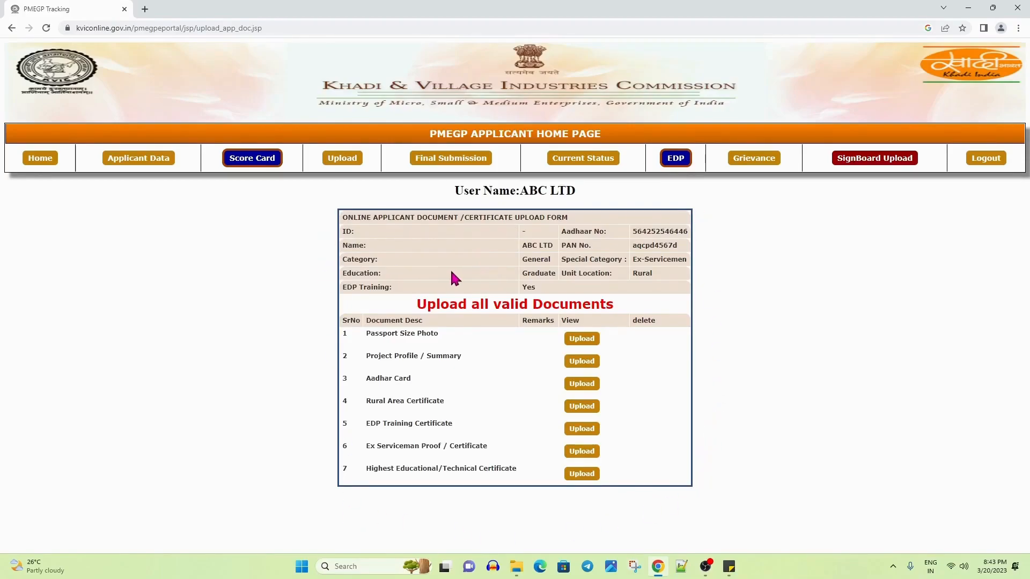
# Open and close the Passport Size Photo and Project Profile upload forms without choosing files
pyautogui.click(587, 341)
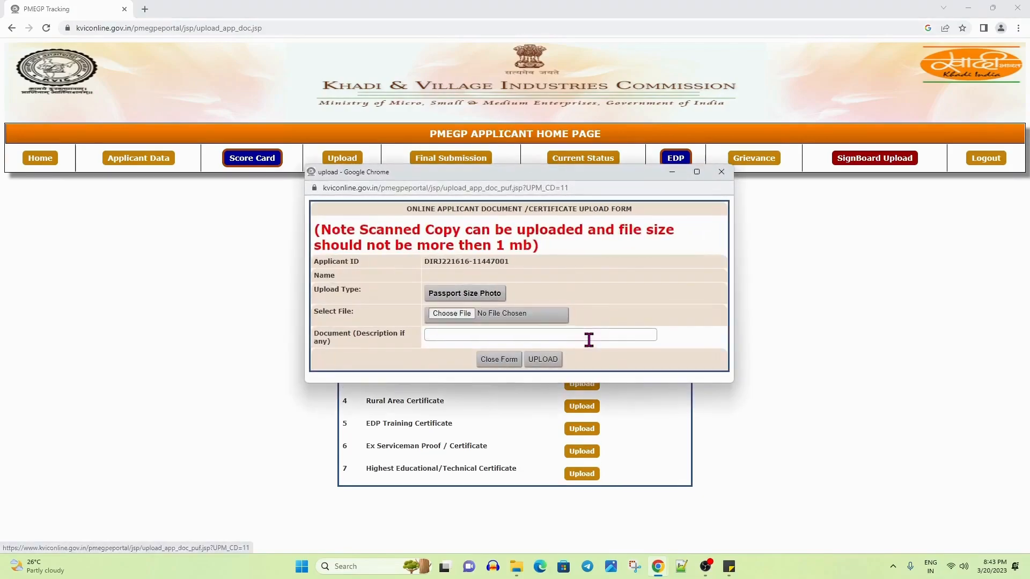
pyautogui.click(722, 172)
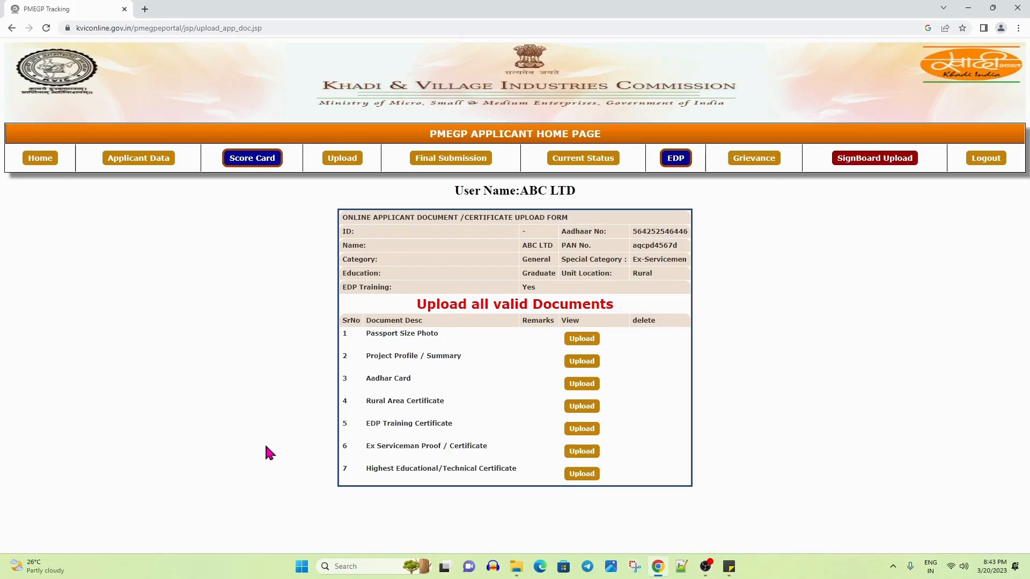
pyautogui.click(583, 383)
pyautogui.click(582, 361)
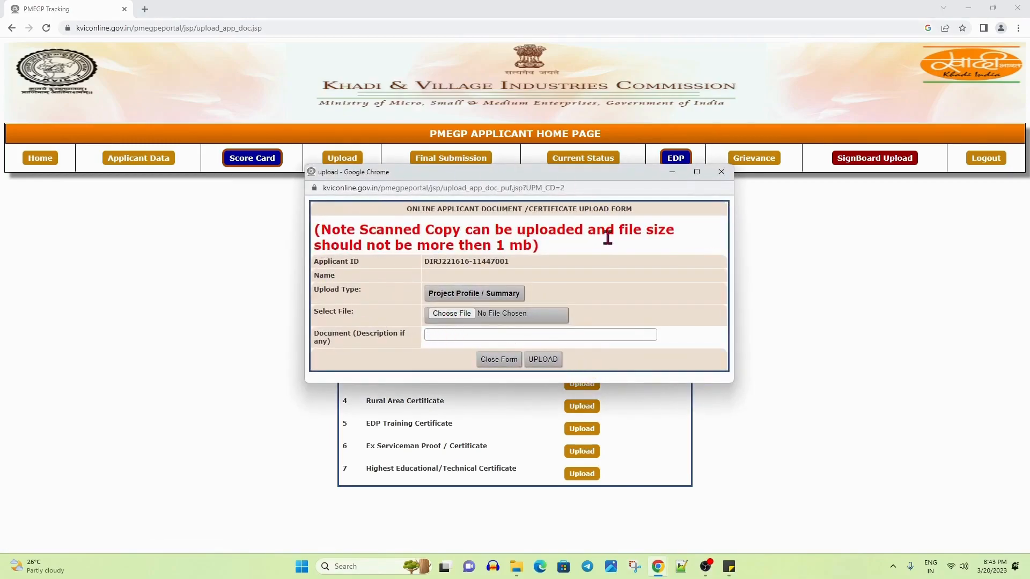
pyautogui.click(721, 171)
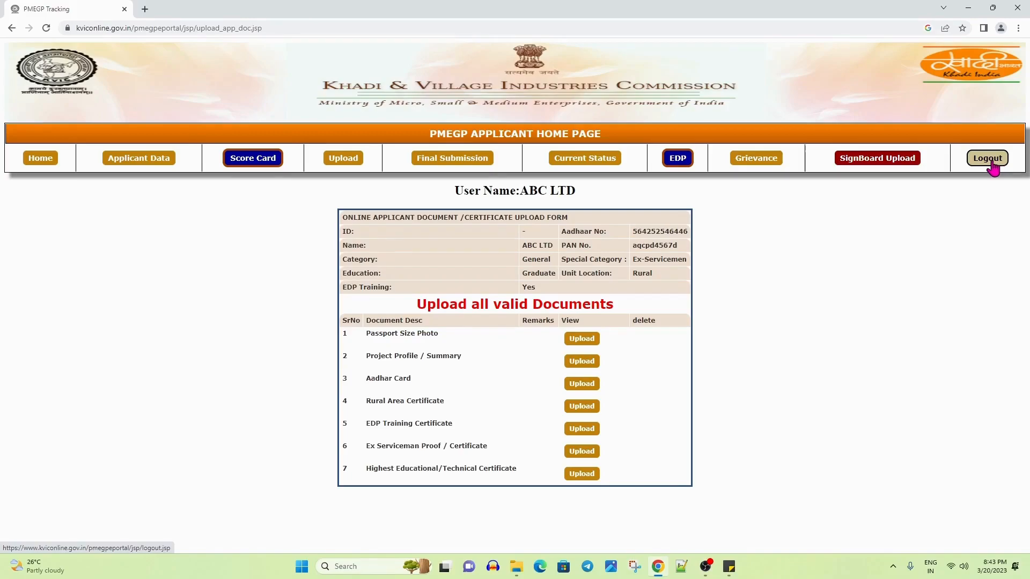
# Log out, log back in as the registered applicant with the user ID and password, and dismiss the Aadhaar notice
pyautogui.click(988, 159)
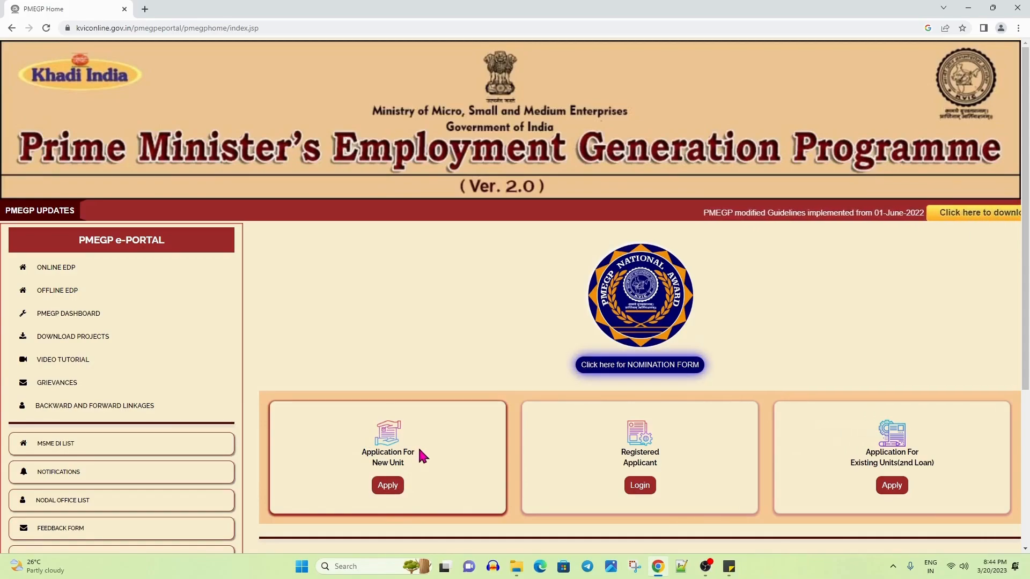
pyautogui.click(644, 490)
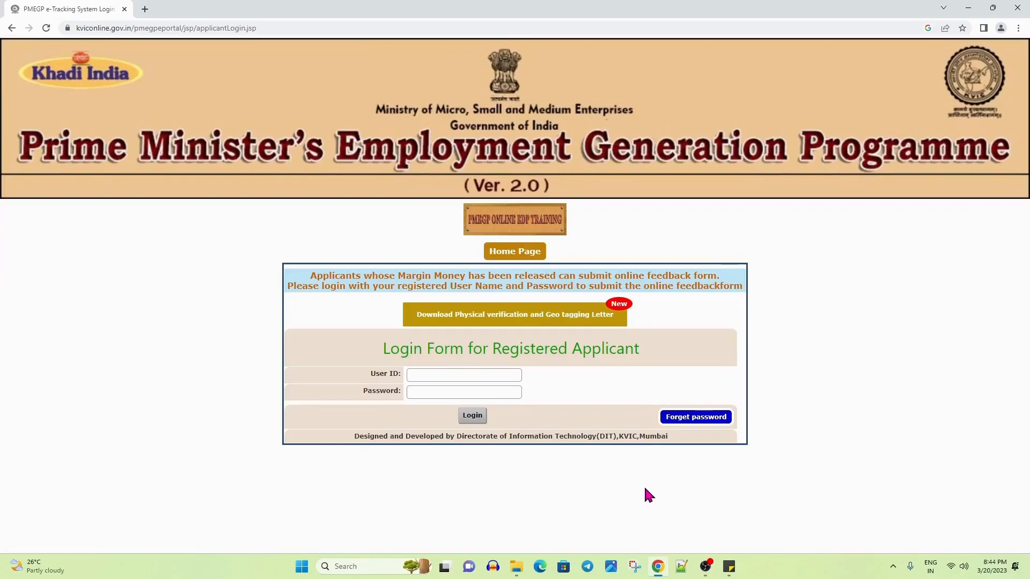
pyautogui.click(447, 377)
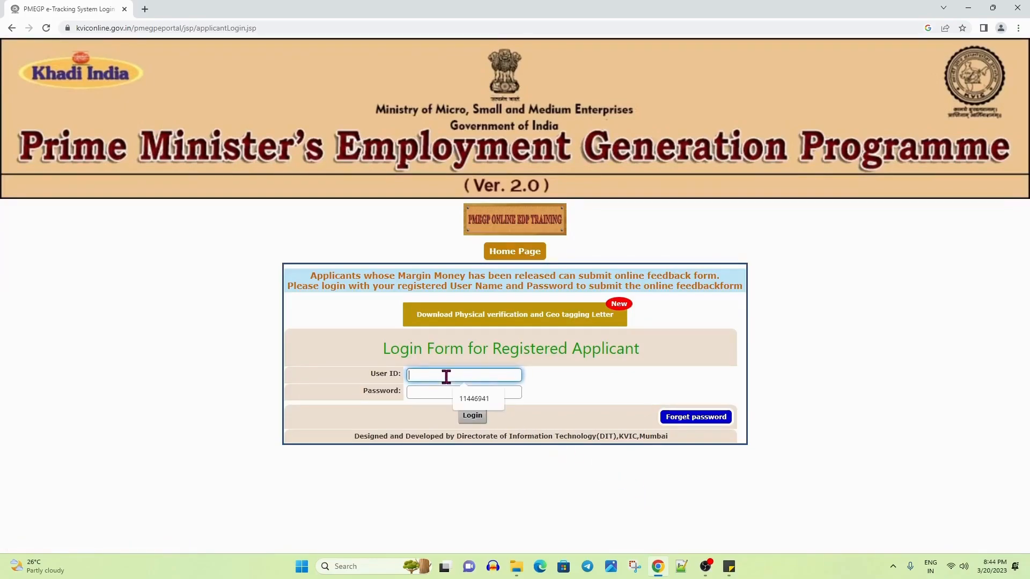
pyautogui.click(449, 397)
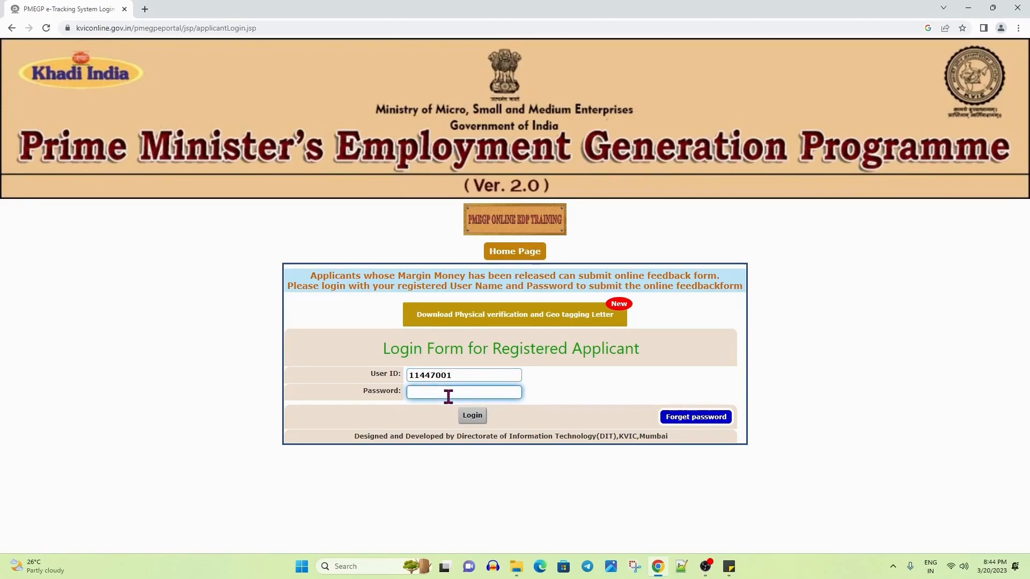
pyautogui.write('••••••')
pyautogui.click(472, 416)
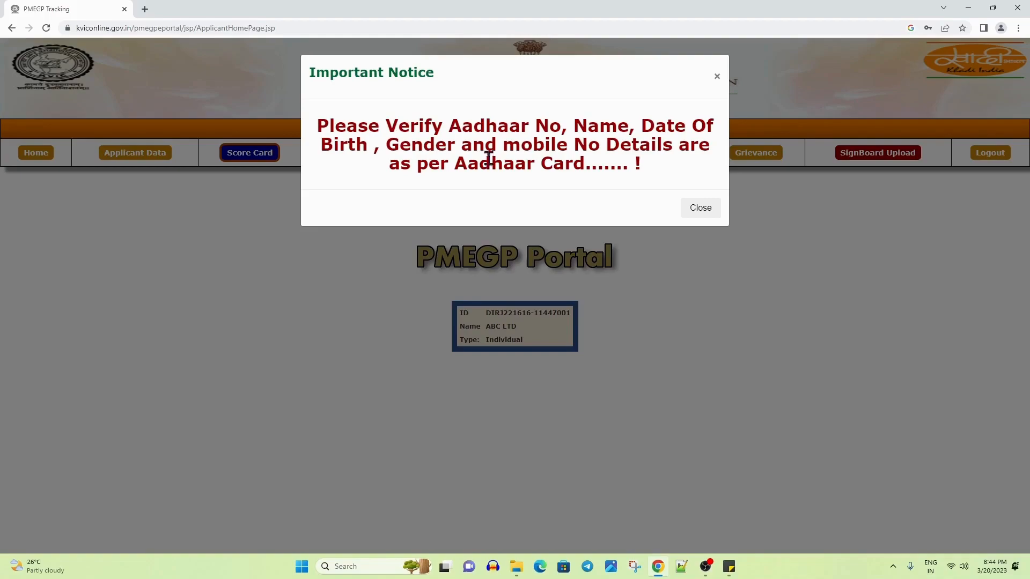
pyautogui.click(702, 210)
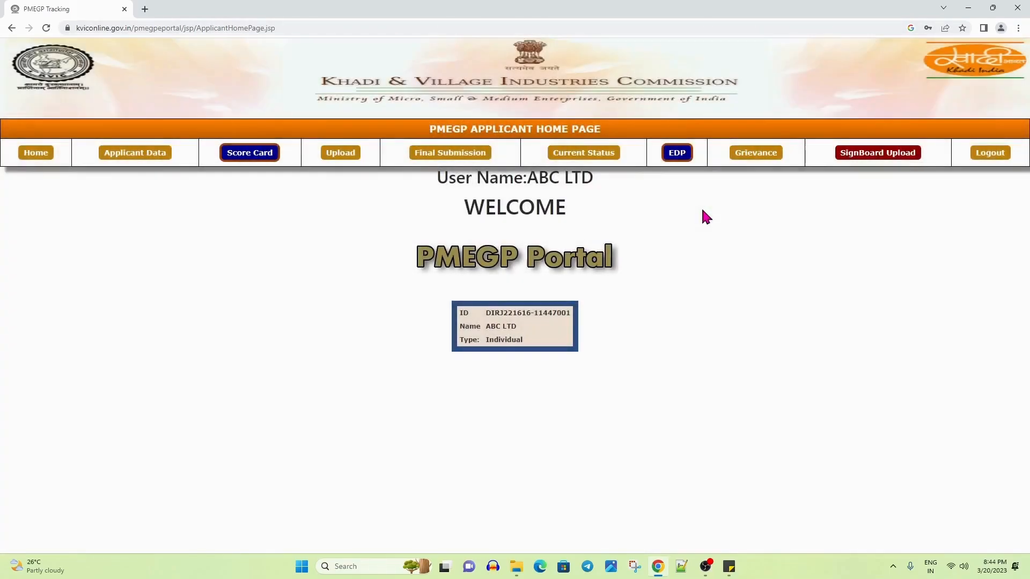
# Run the final submission check, which lists four failure reasons, and open the current status PDF
pyautogui.click(337, 153)
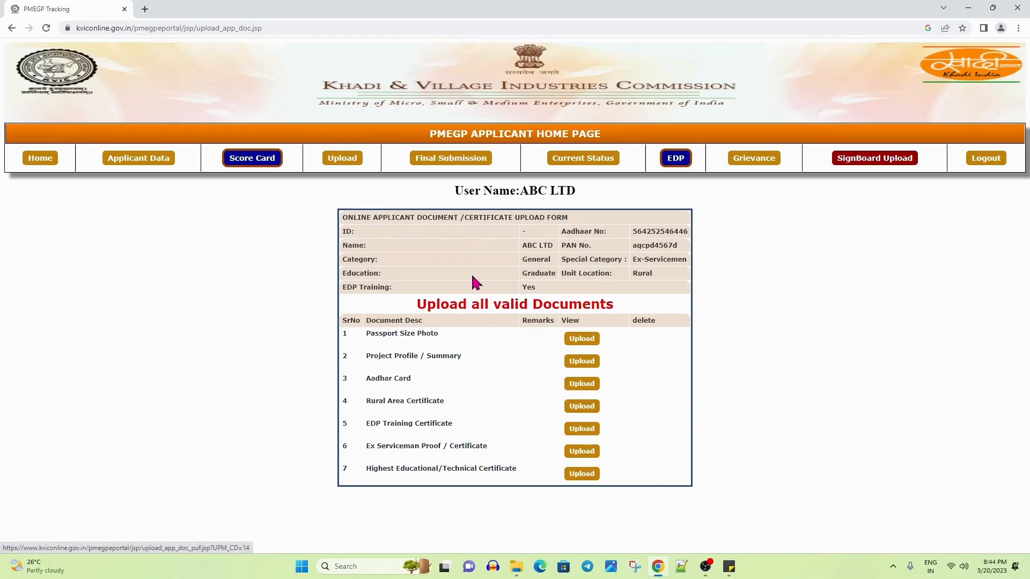
pyautogui.click(452, 163)
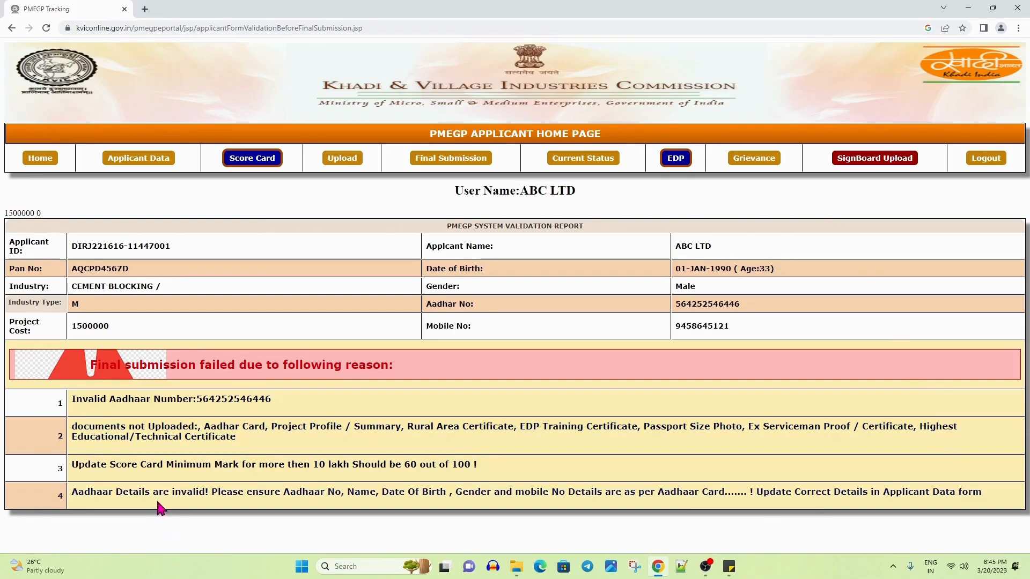
pyautogui.click(583, 159)
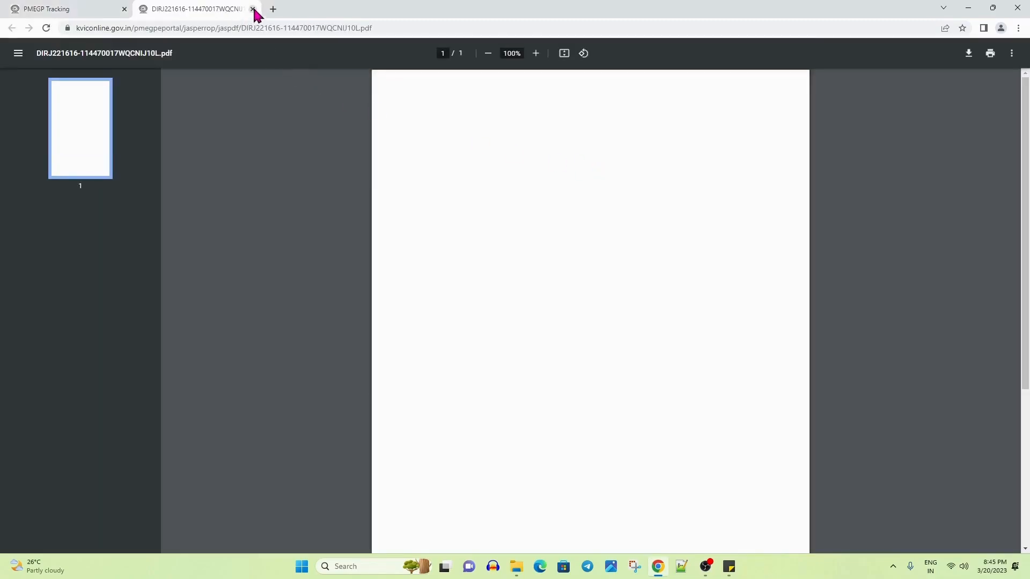
# Close the status PDF and view the EDP eligibility and SignBoard Upload pages
pyautogui.click(252, 9)
pyautogui.click(671, 159)
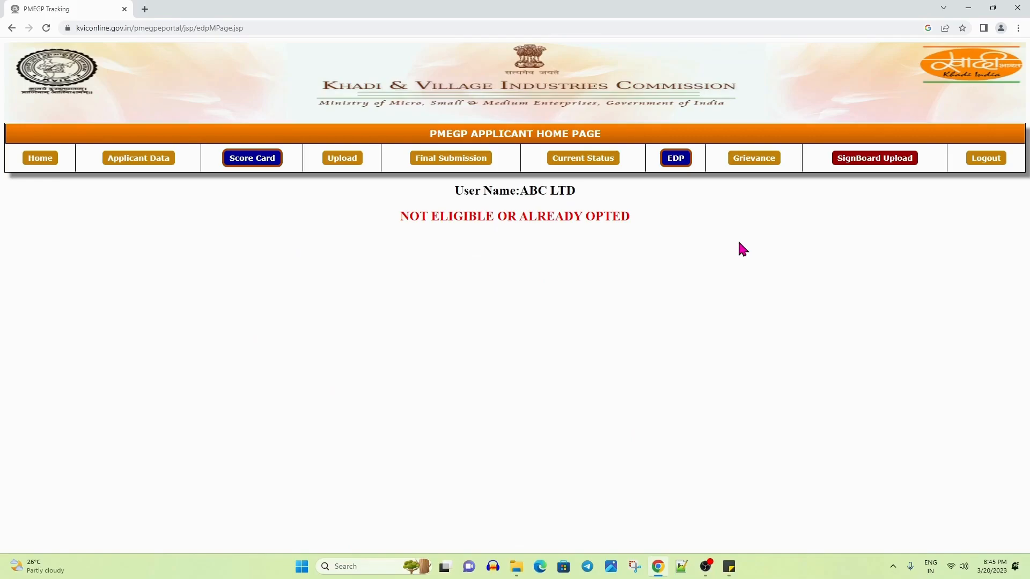
pyautogui.click(865, 160)
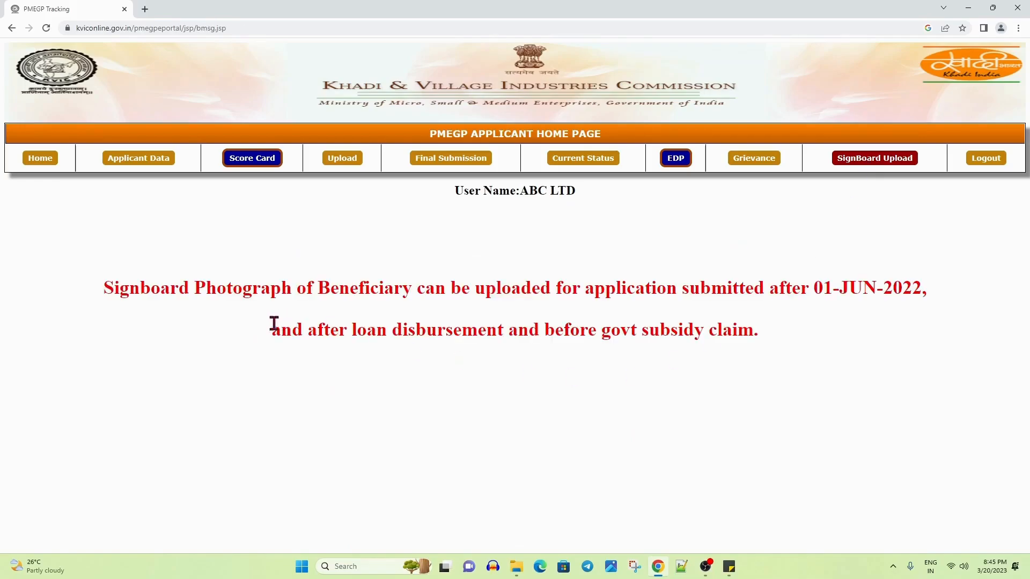